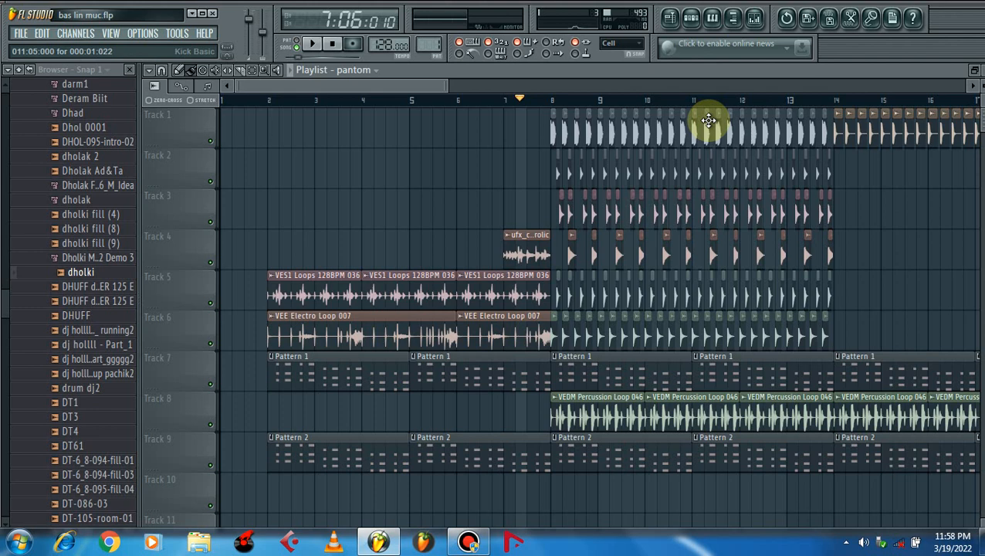
Play the arrangement from about bar 7 through the drum drop and breakdown sections, following it along the timeline, and stop playback.
drag(387, 89, 442, 79)
key(space)
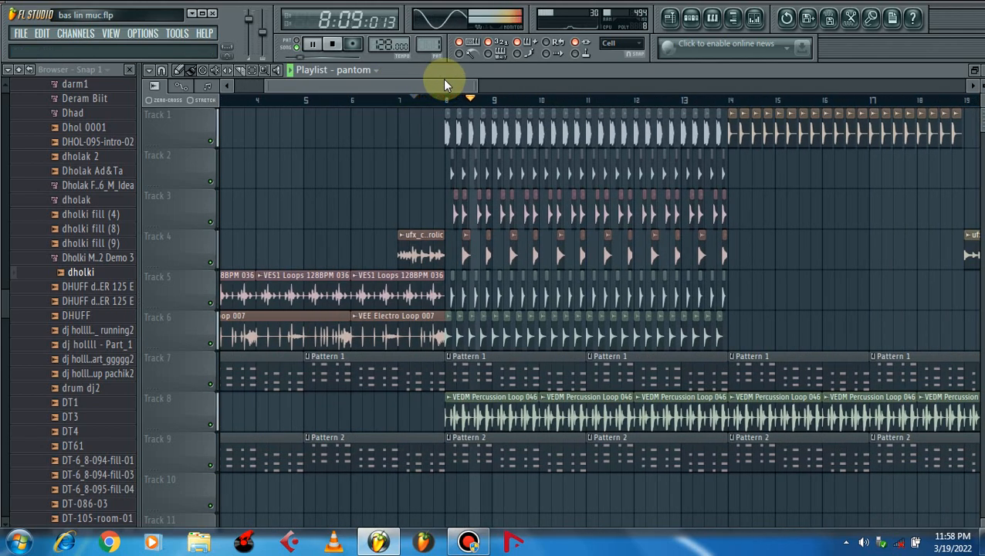
drag(437, 88, 477, 92)
click(565, 100)
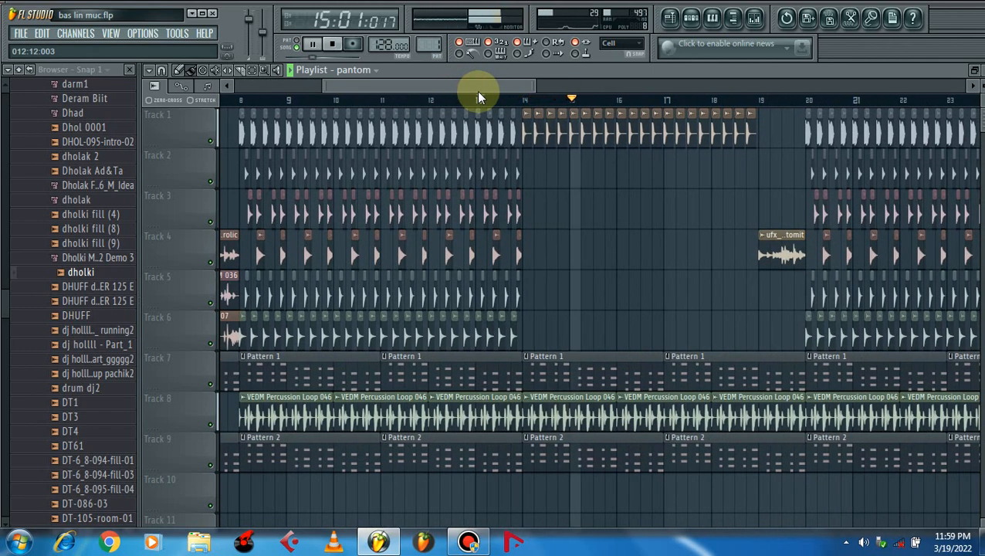
drag(440, 87, 458, 85)
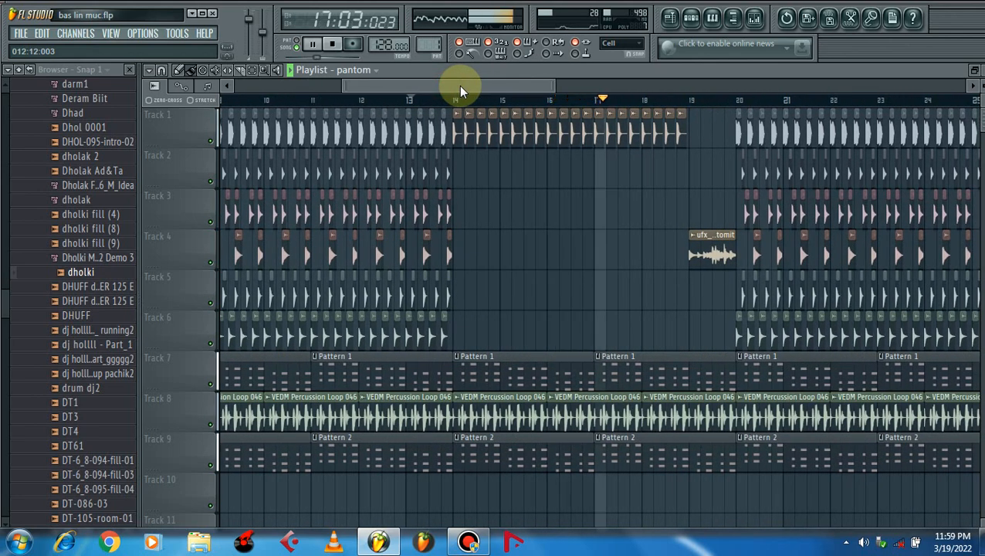
drag(458, 85, 468, 86)
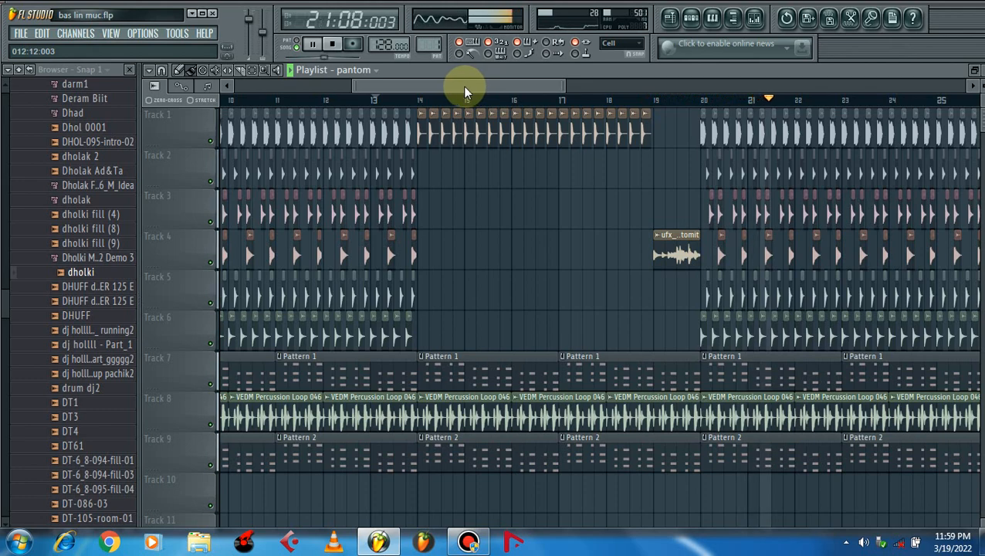
key(space)
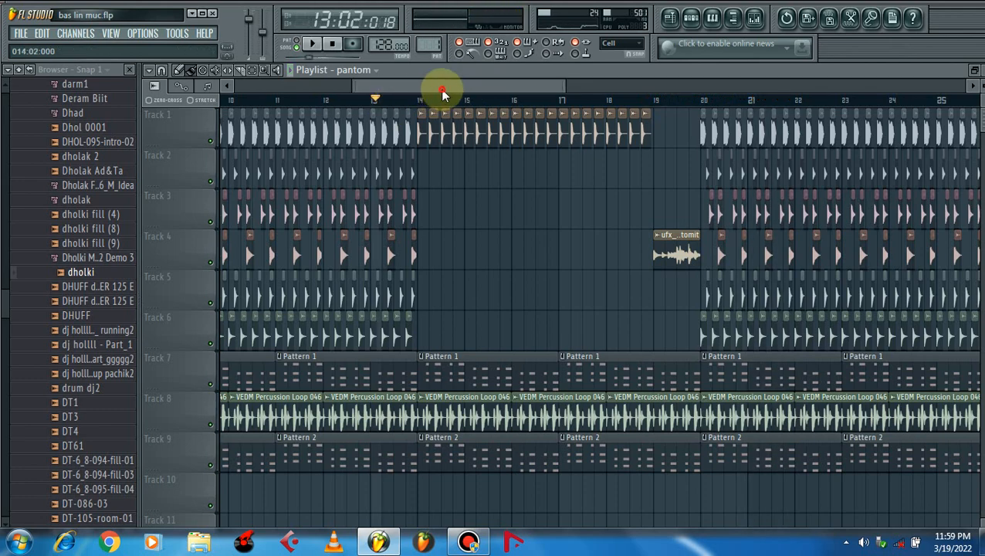
Inspect the sample settings of the Kick Basic, Hat Basic, FLS_Tomn 06 and hudka Bam clips around bar 8.
drag(442, 91, 415, 88)
drag(540, 85, 345, 109)
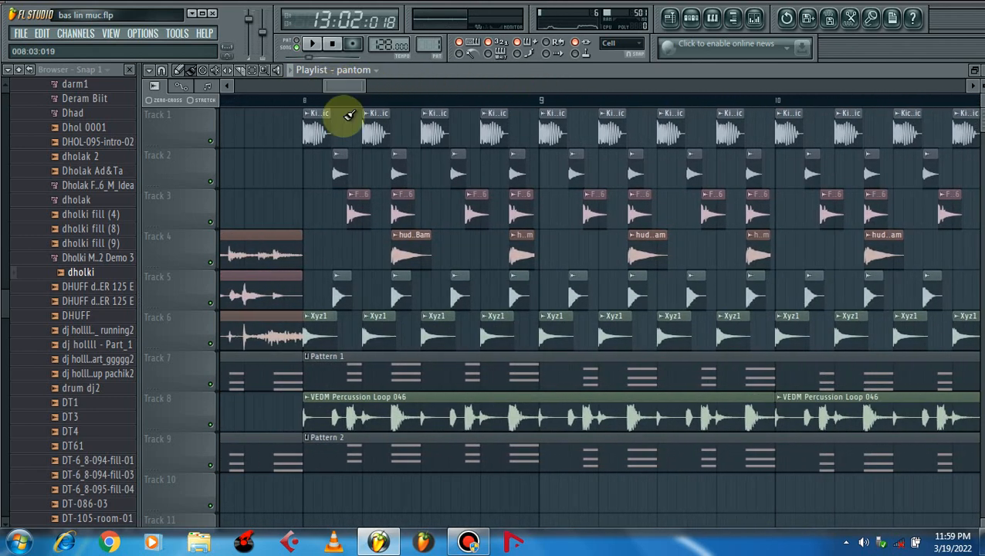
double_click(313, 136)
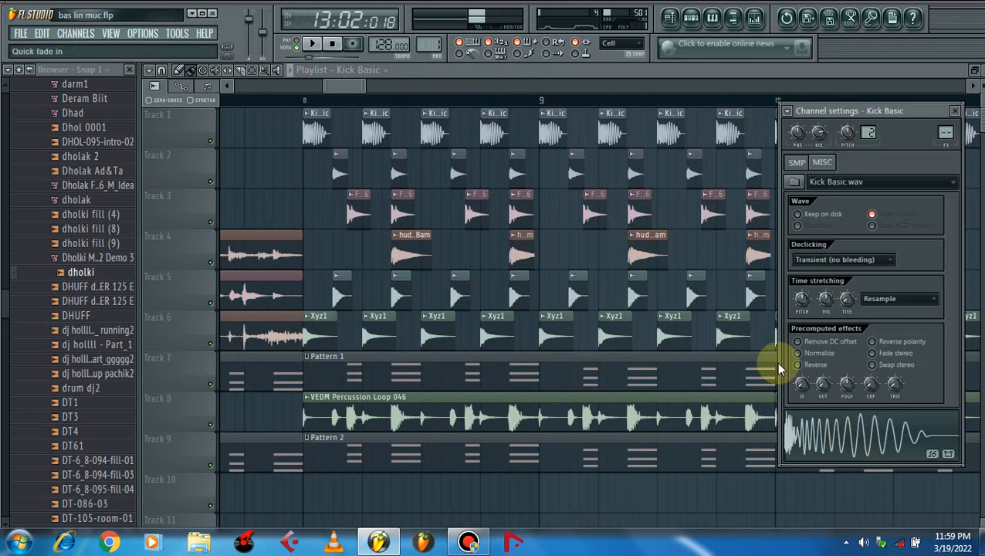
double_click(397, 171)
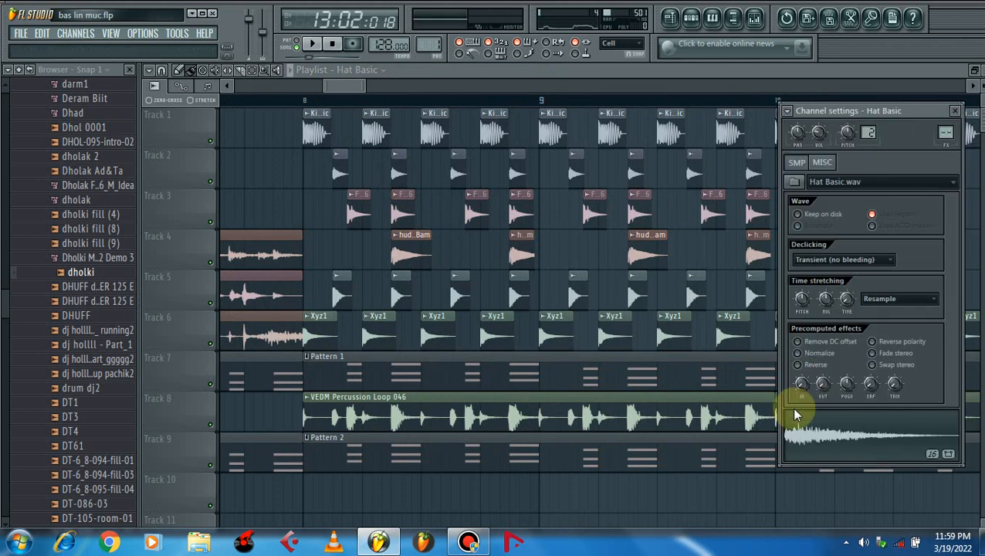
double_click(396, 205)
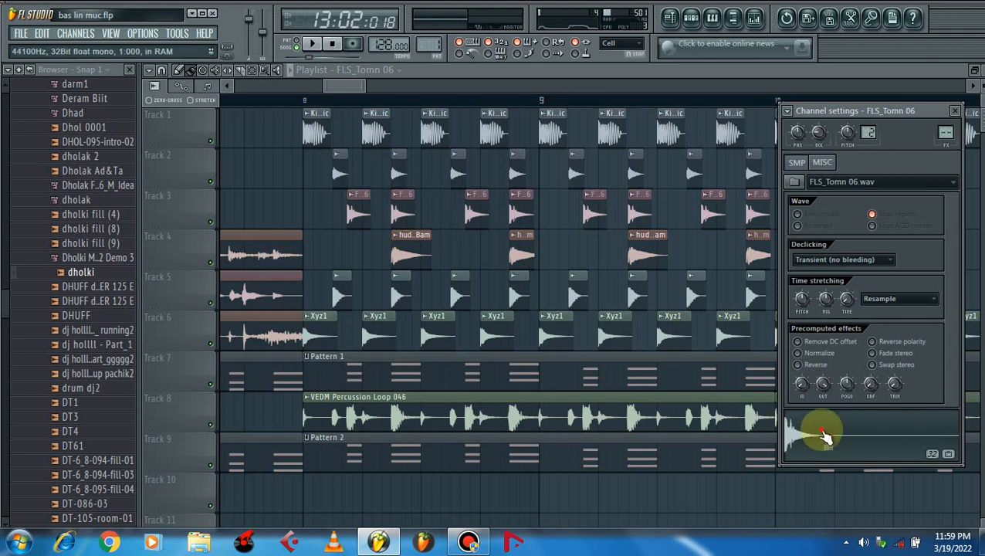
double_click(408, 253)
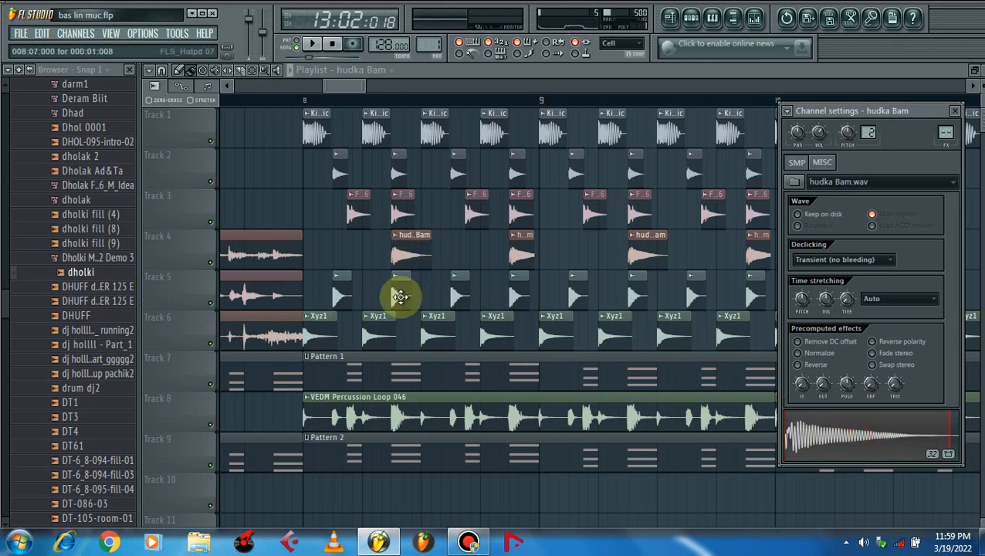
Inspect and audition the FLS_Hatpd 07 sample, and view the settings of Xyz1 and VEDM Percussion Loop 046.
click(398, 294)
double_click(398, 294)
click(833, 437)
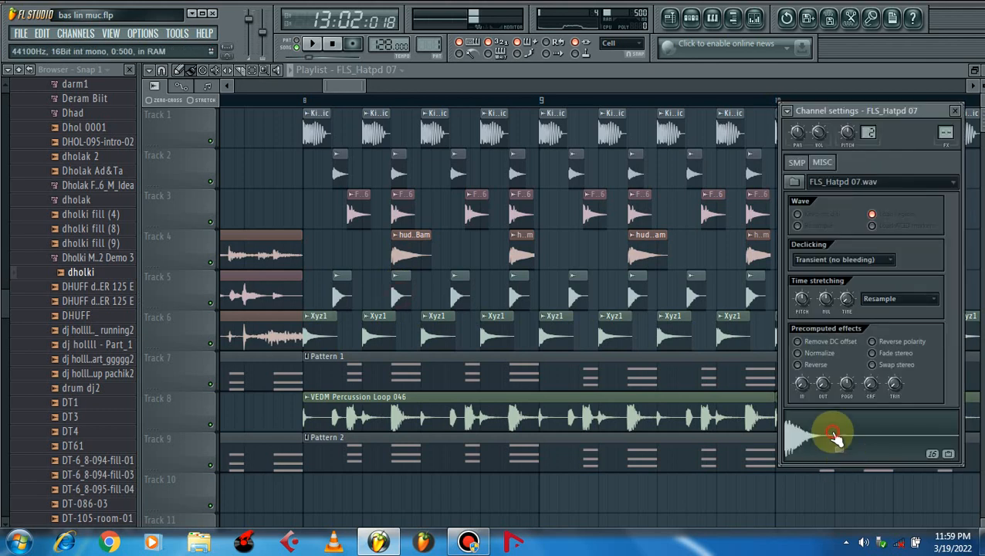
double_click(378, 335)
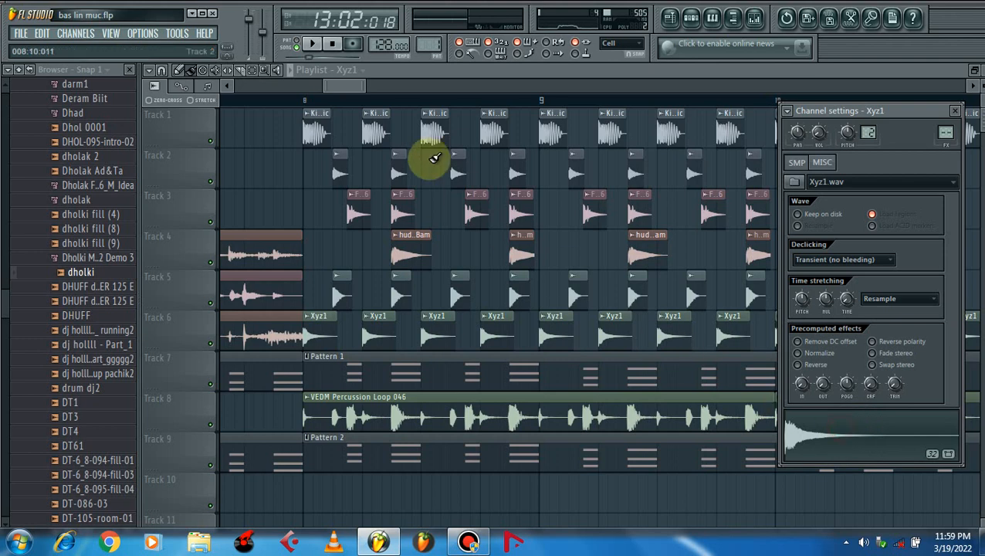
click(341, 81)
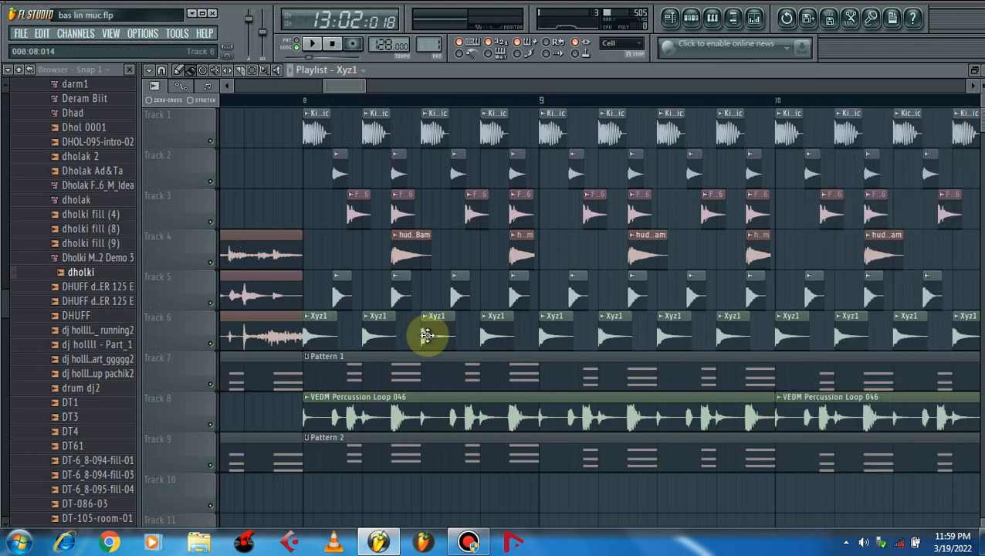
click(356, 417)
double_click(356, 417)
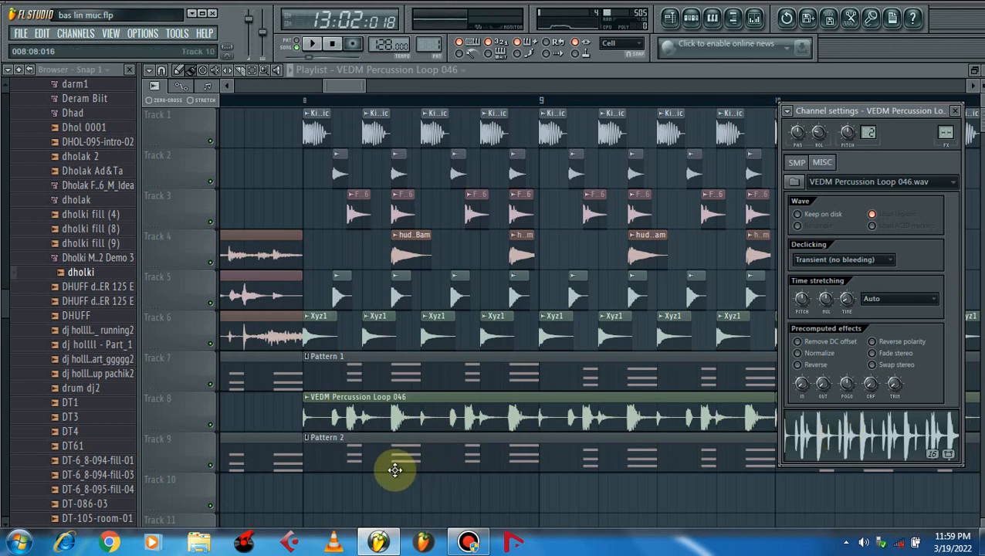
Solo Track 7 with Pattern 1 and play it from the start of bar 8.
click(378, 365)
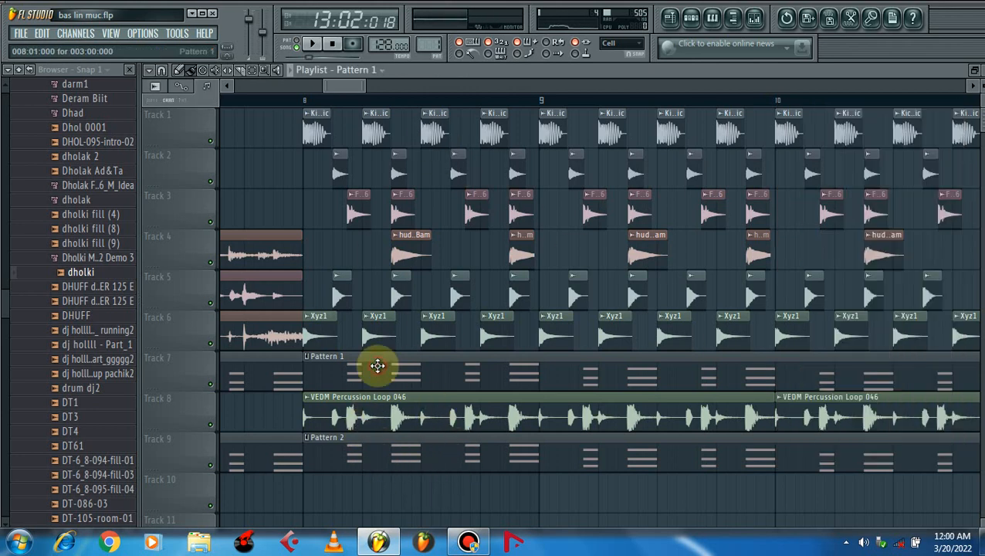
right_click(210, 383)
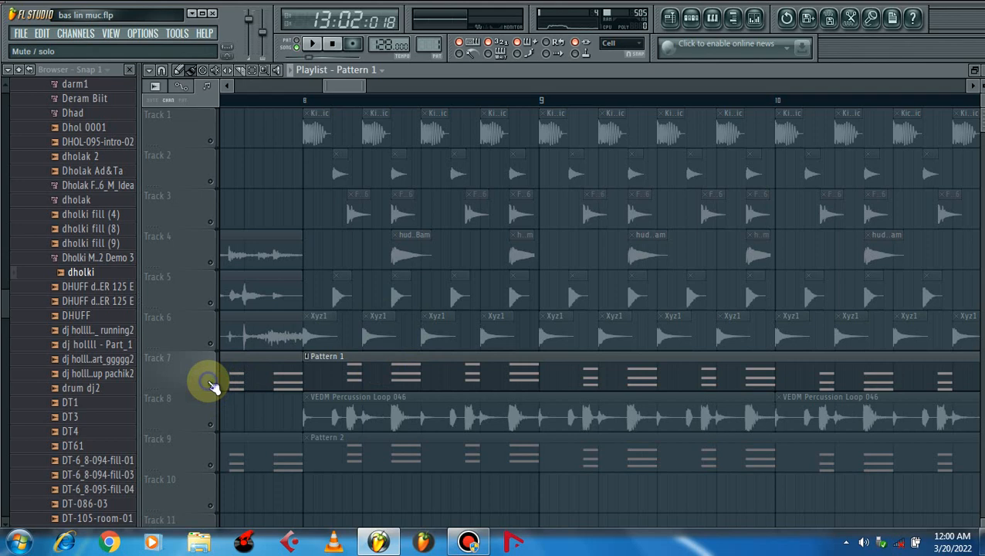
key(space)
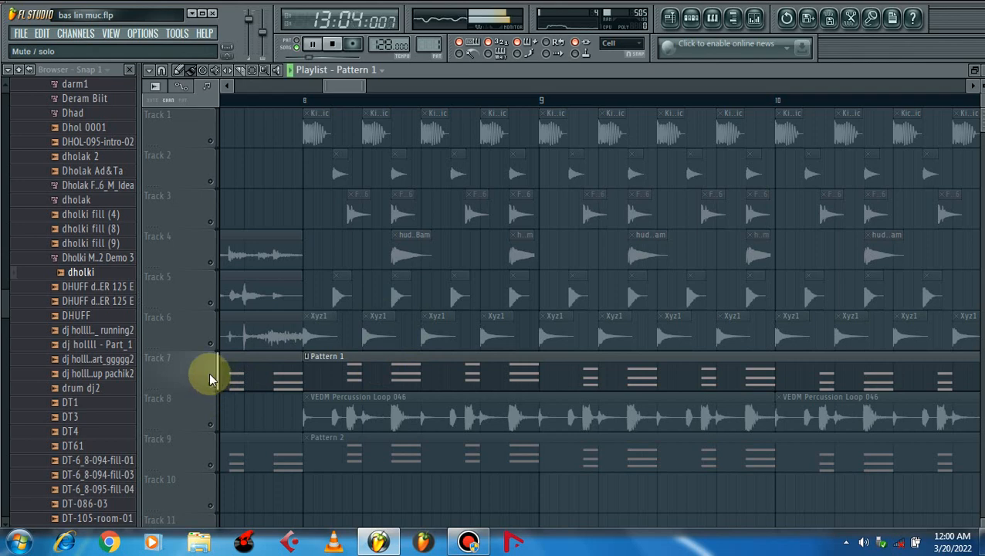
click(305, 100)
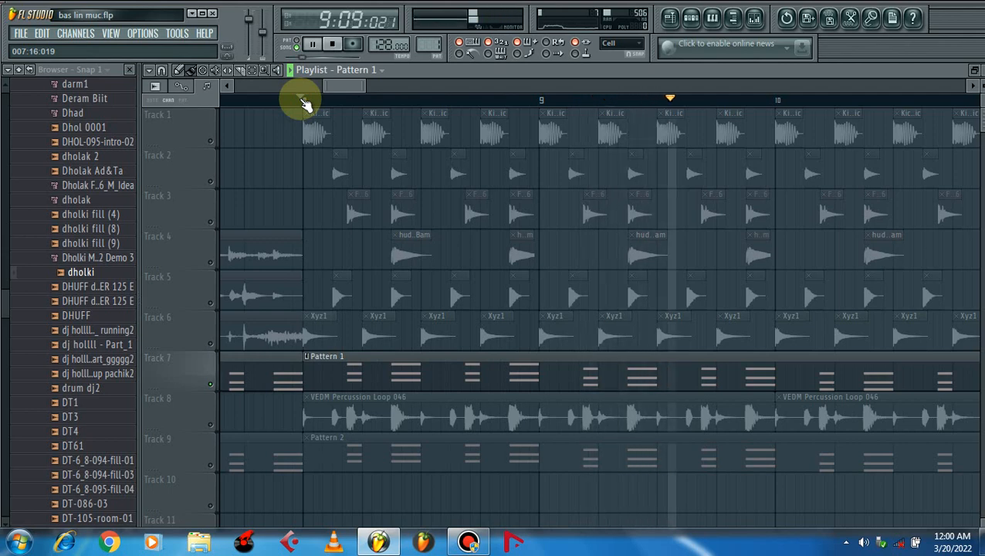
Listen to Pattern 2 on Track 9 in solo, unsolo it, and play all tracks together from bar 8.
key(space)
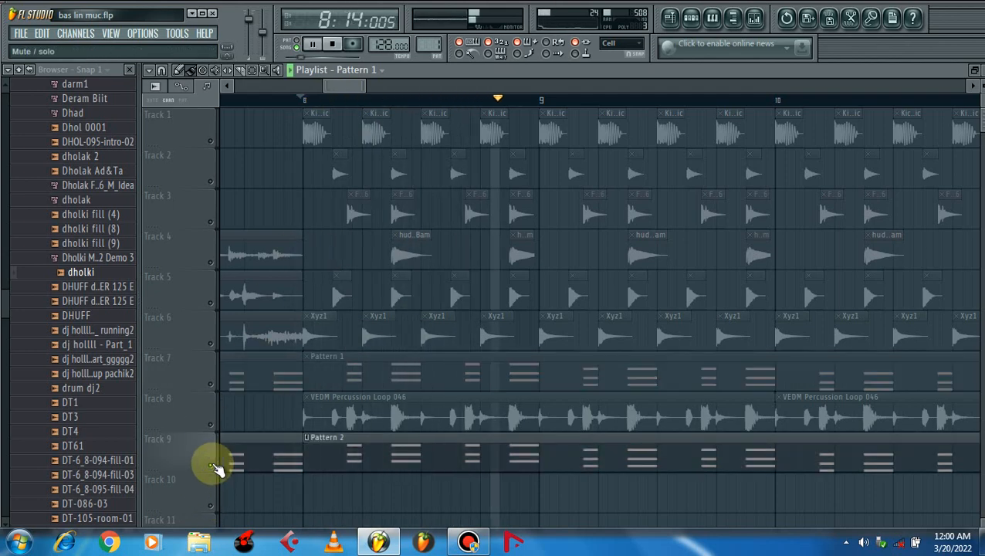
key(space)
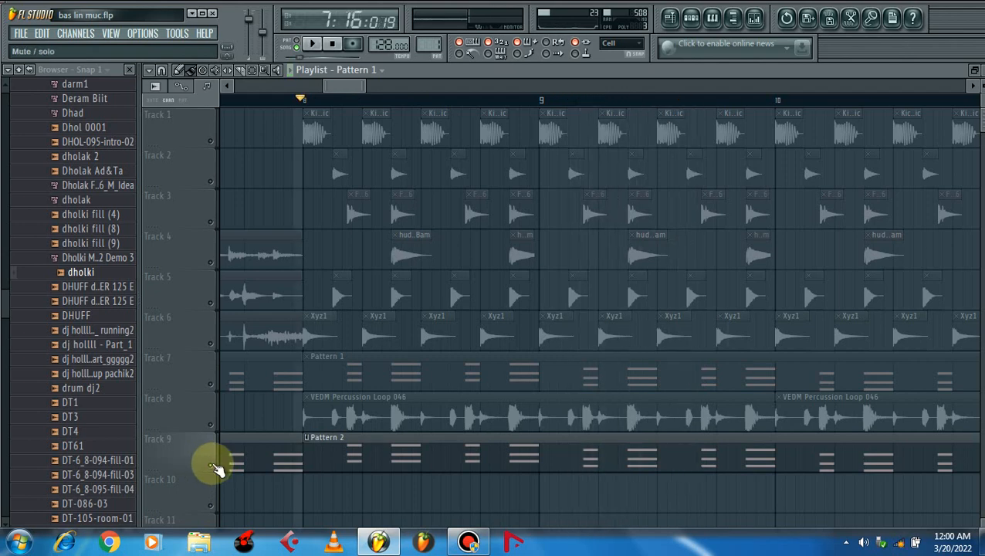
right_click(213, 466)
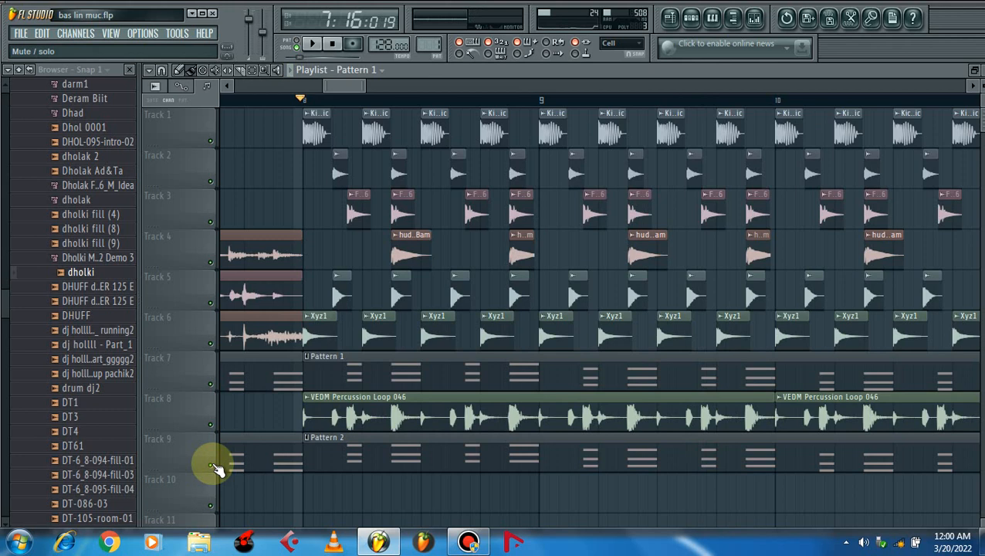
key(space)
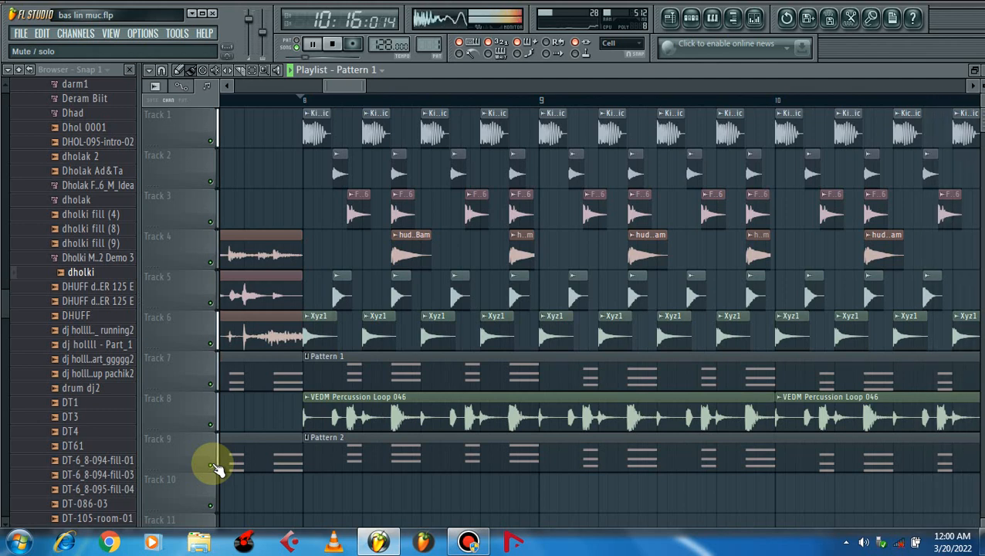
key(space)
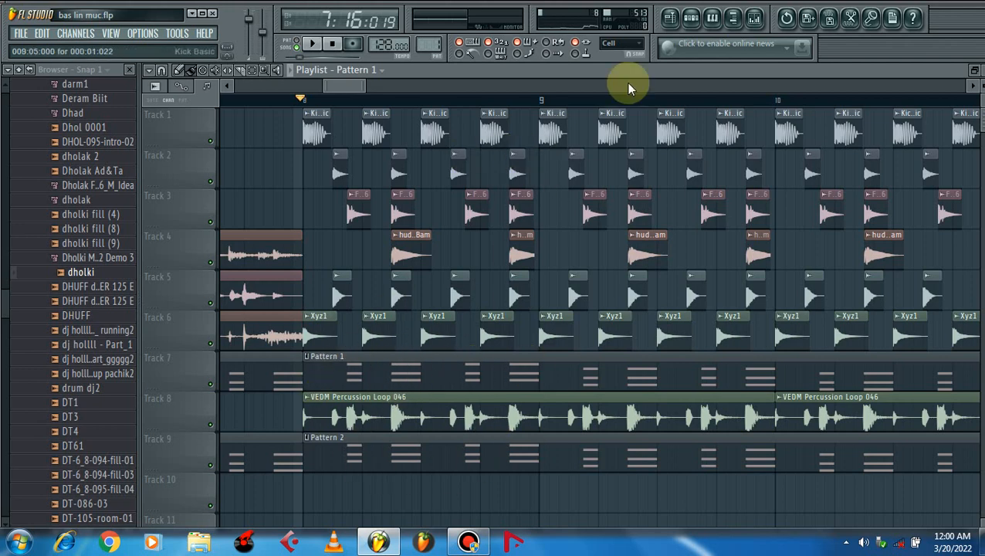
View the Sawer synth with its MC Rock Lite preset from Pattern 1's channels, and return to the playlist.
click(691, 18)
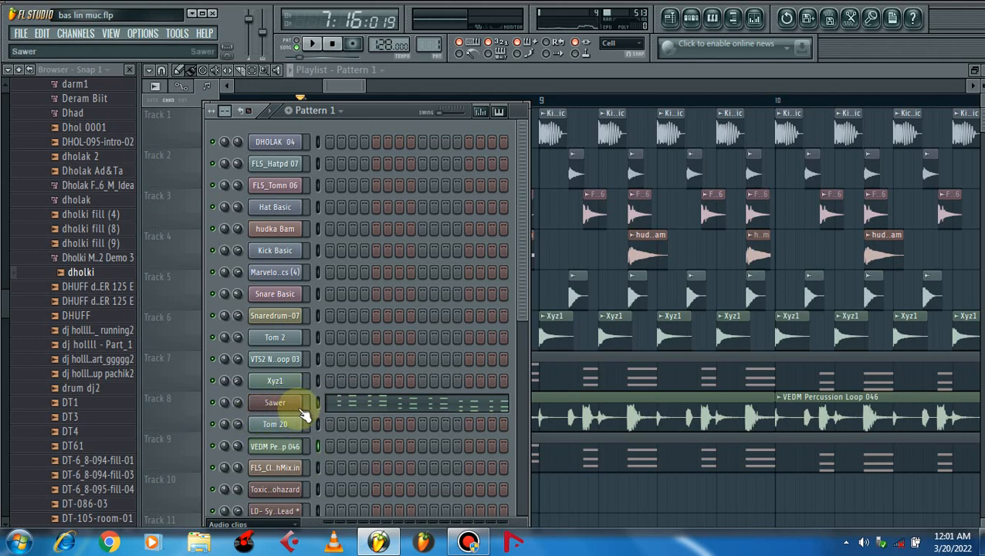
click(275, 402)
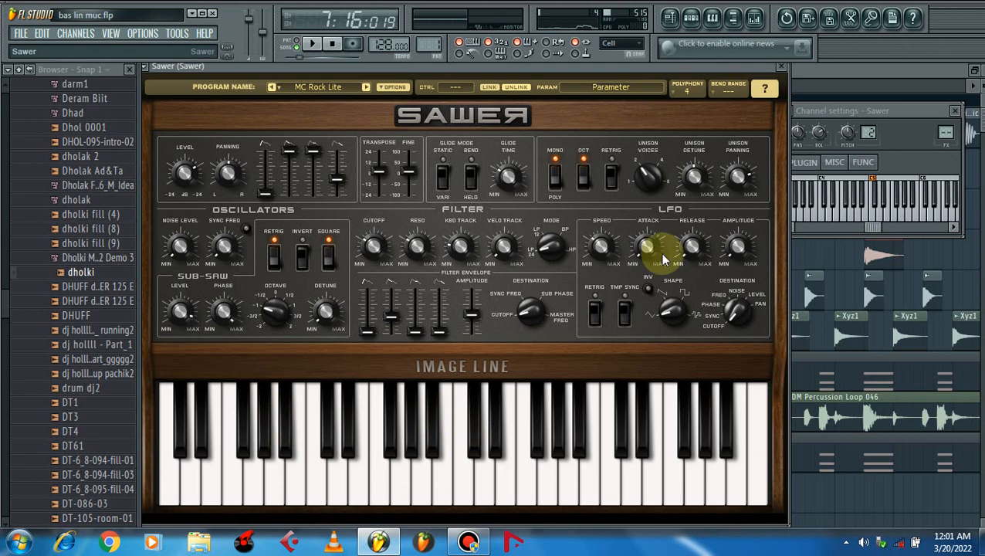
drag(562, 71, 595, 104)
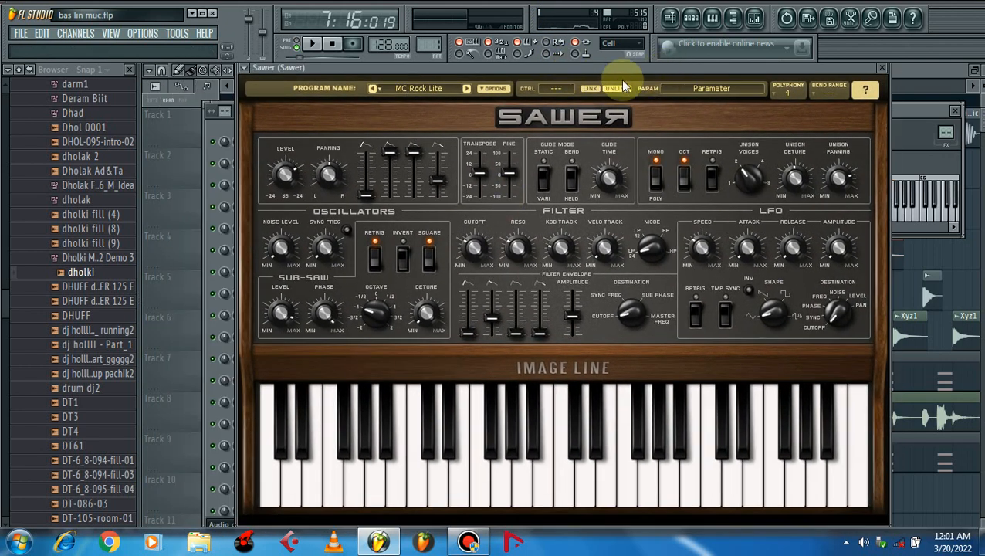
drag(620, 72, 587, 68)
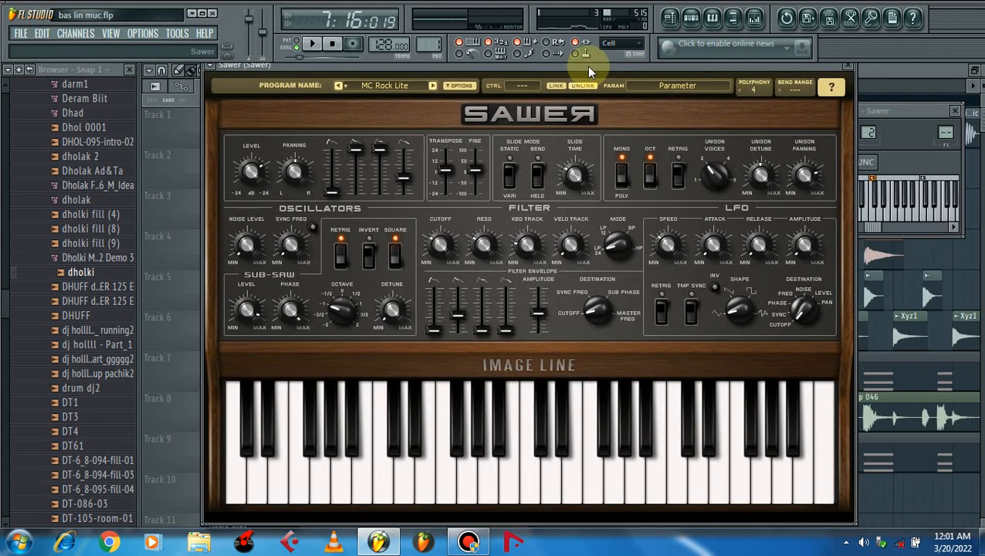
click(670, 18)
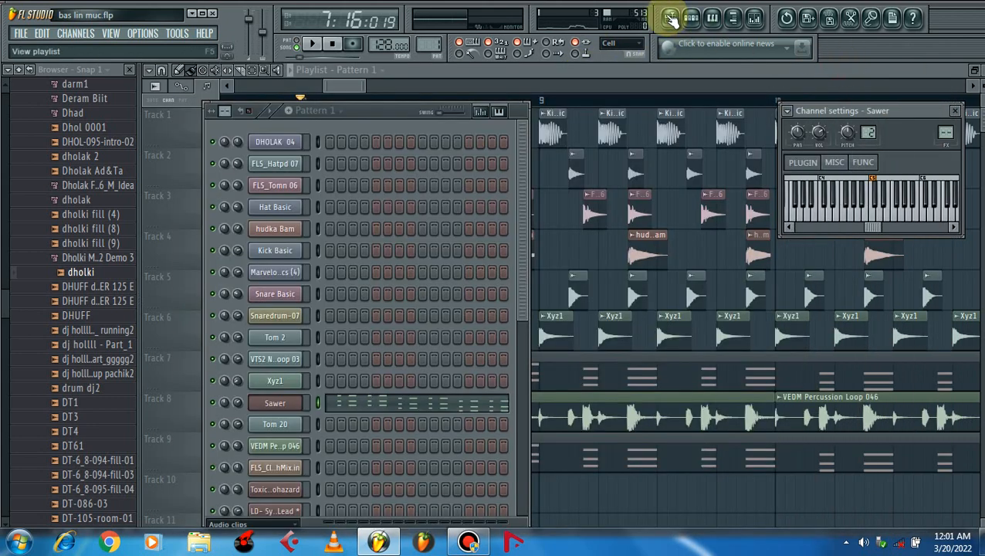
click(340, 88)
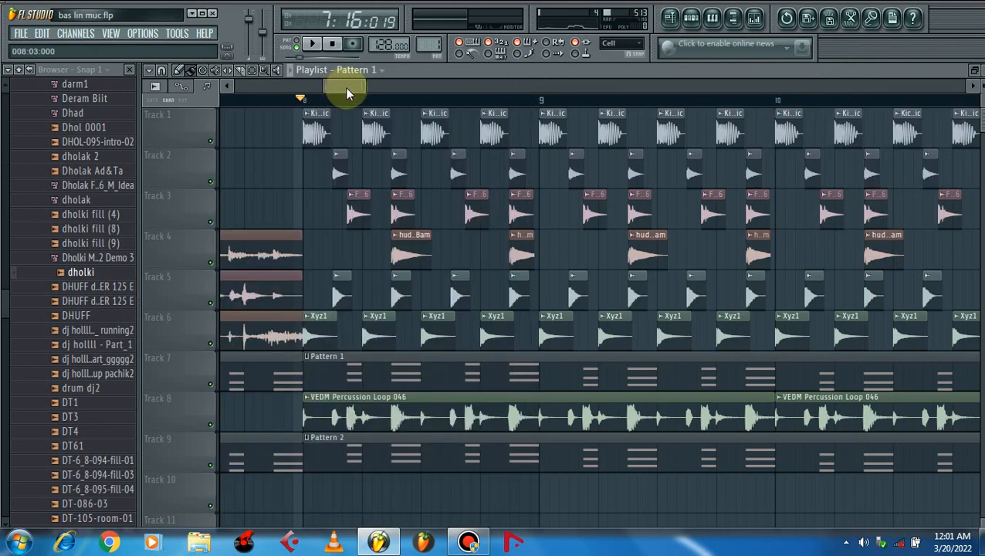
Place a copy of the drum clips from Tracks 1 to 6 in the empty area at bar 41.
scroll(368, 87, right, 4)
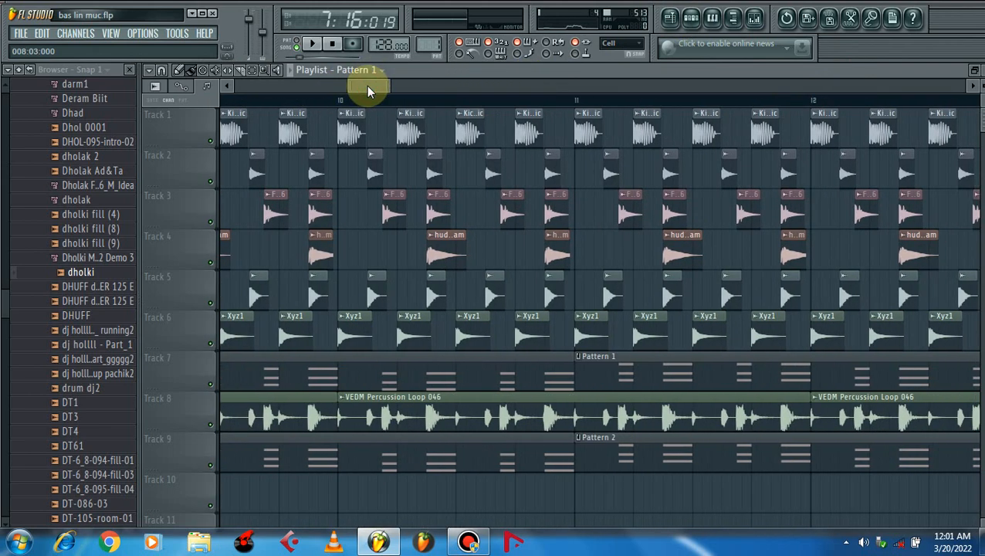
drag(362, 83, 754, 105)
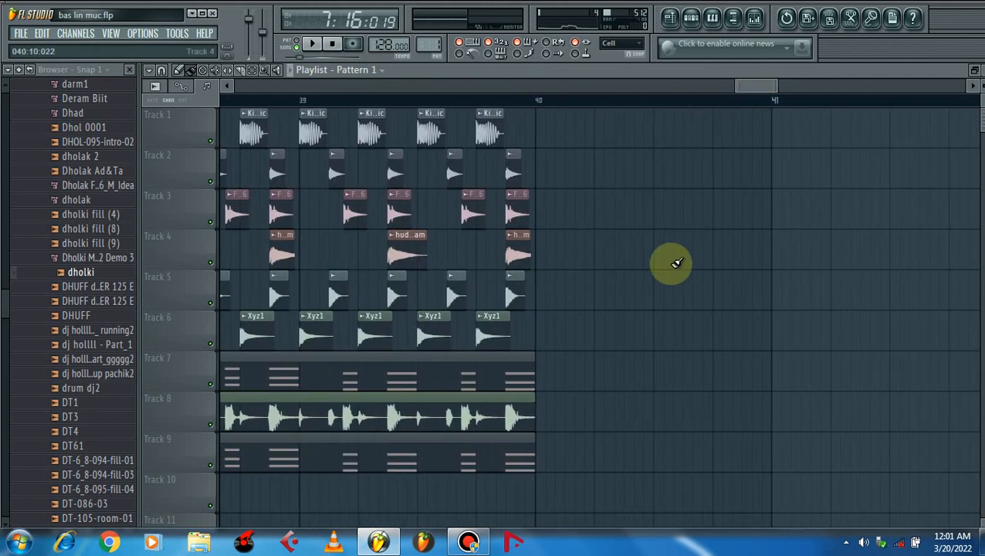
drag(556, 349, 786, 140)
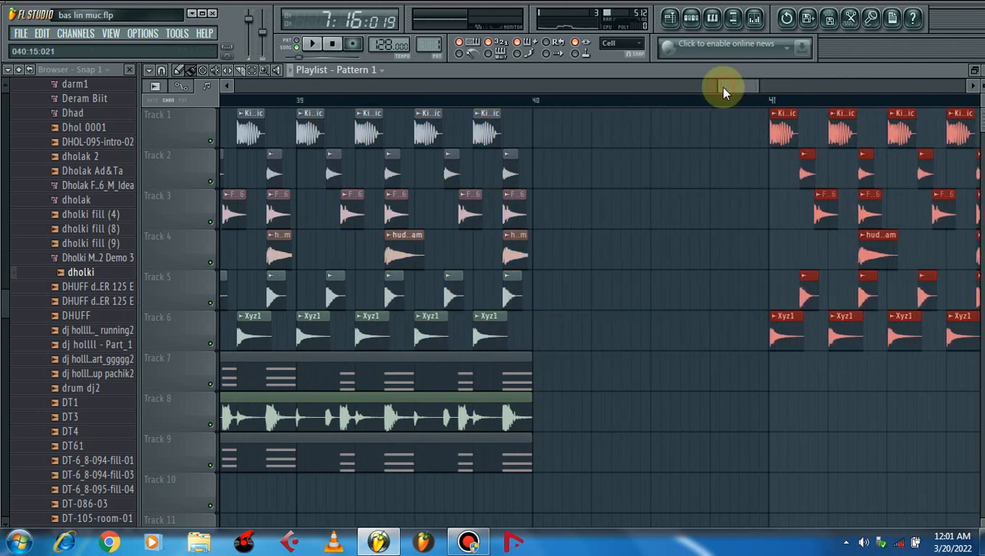
Set the playlist snap to 1/4 step and align the copied drum clips with the start of bar 41.
drag(720, 86, 747, 87)
drag(685, 137, 675, 137)
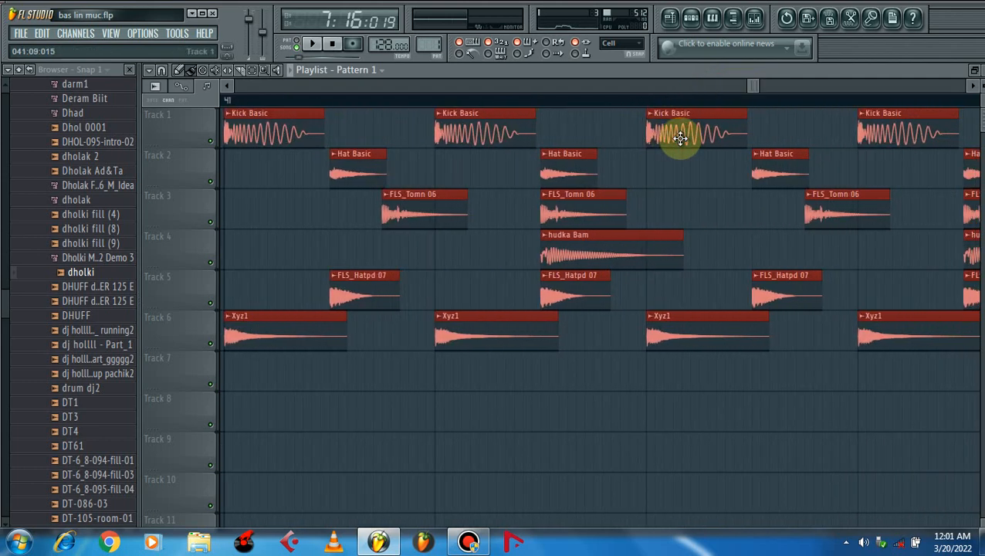
click(163, 70)
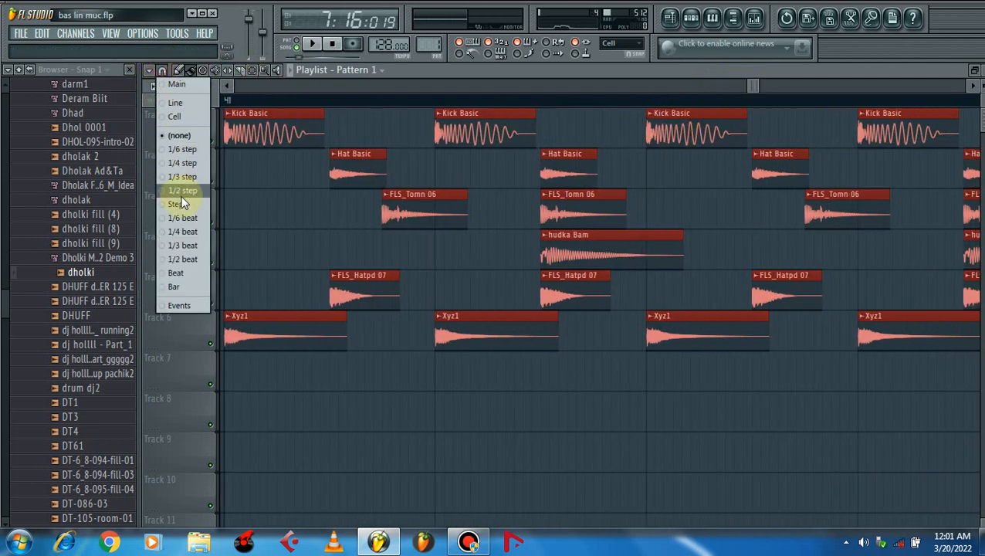
click(185, 163)
drag(458, 143, 489, 137)
drag(747, 88, 716, 83)
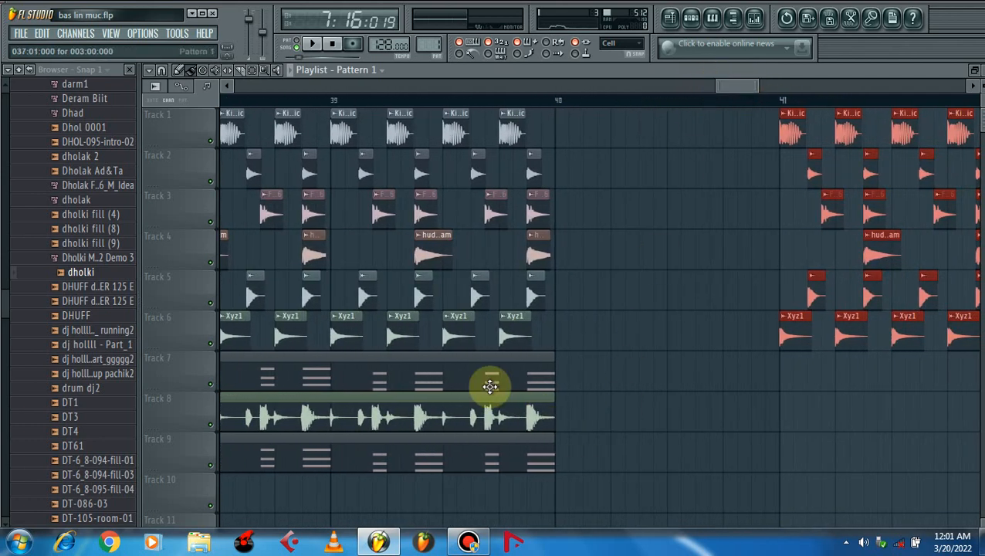
Place the VEDM Percussion Loop 046 clip on Track 7, aligned with the start of bar 41, and play it with the drums.
click(465, 415)
click(787, 379)
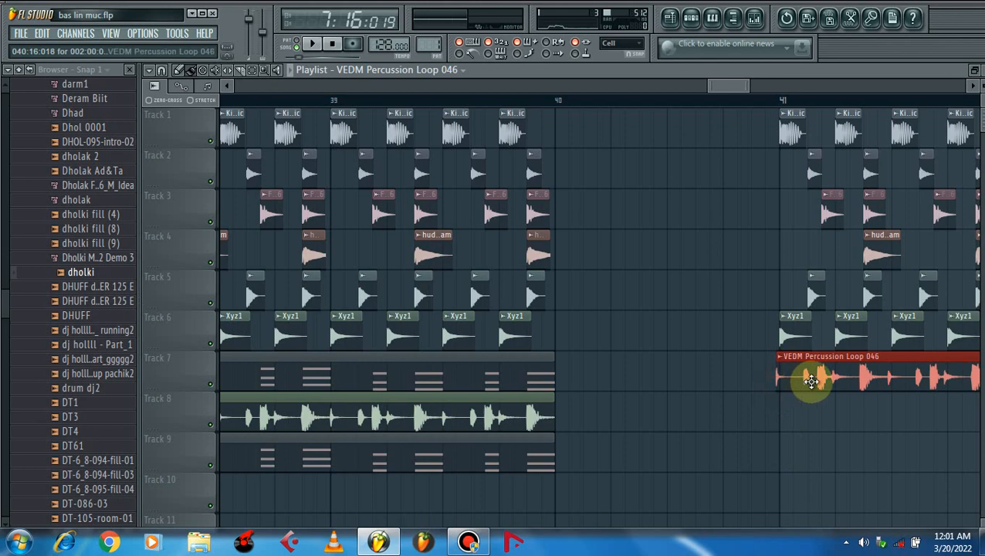
drag(694, 84, 725, 83)
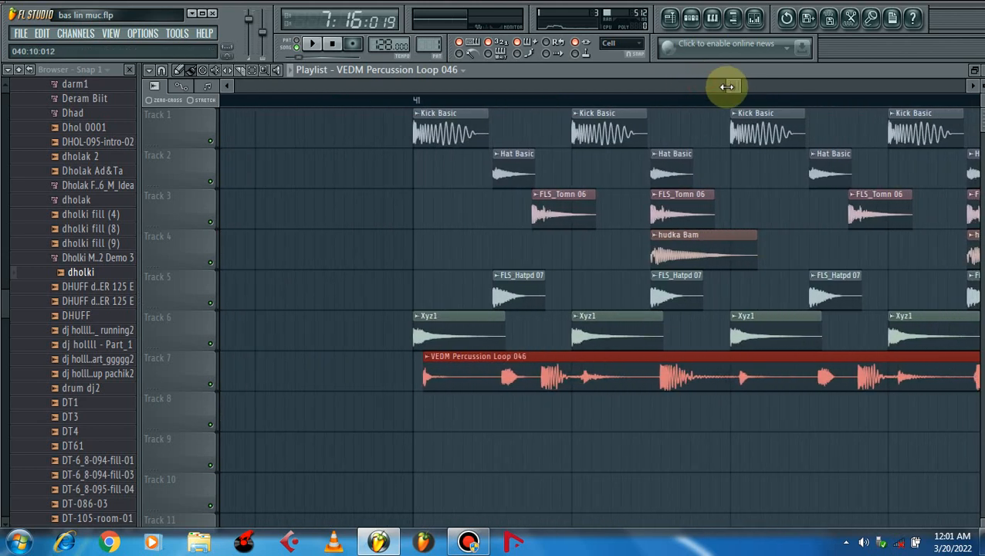
drag(489, 382, 480, 382)
click(360, 100)
key(space)
mouse_move(747, 84)
mouse_down()
mouse_move(785, 81)
mouse_move(739, 89)
mouse_up()
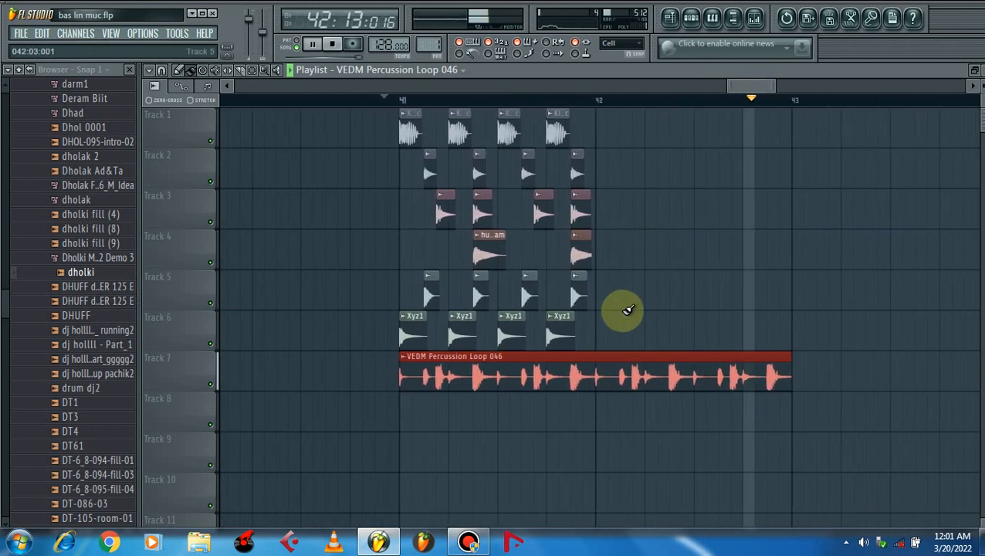
Copy the bar 41 drum clips on Tracks 1 to 6 to the start of bar 42.
drag(636, 326, 358, 140)
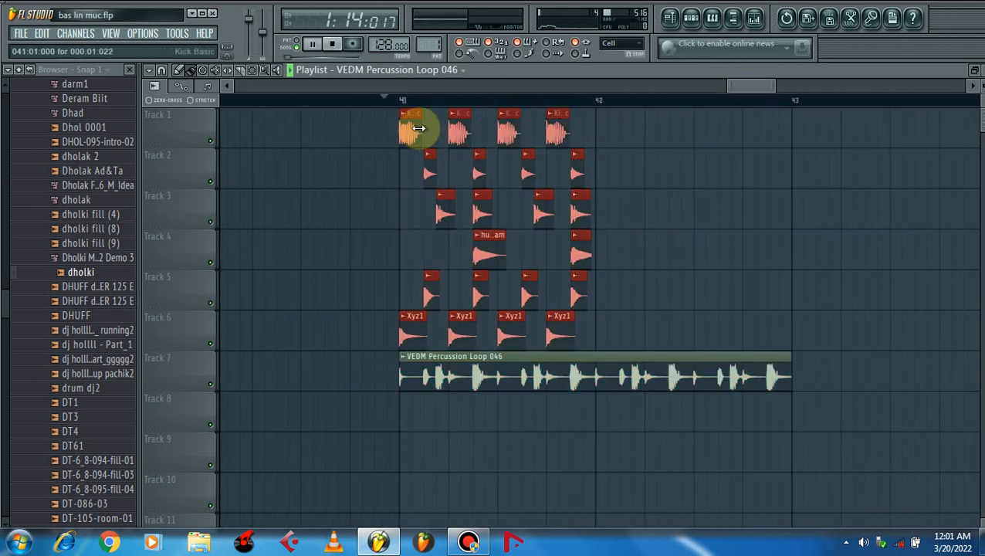
drag(410, 131, 607, 130)
key(space)
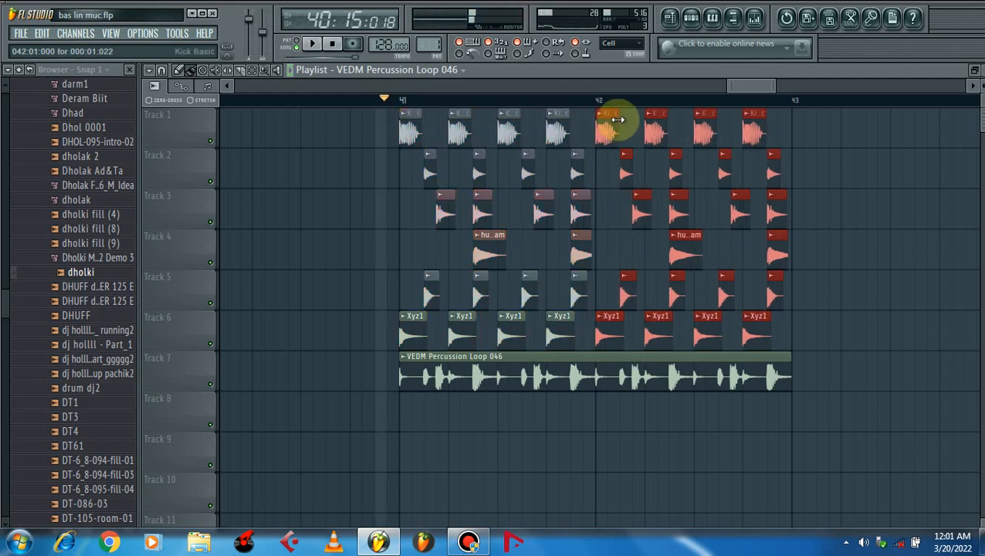
Duplicate the clips of bars 41 and 42 on Tracks 1 to 7 into bars 43 and 44, and play the drum section.
key(space)
drag(843, 413, 378, 114)
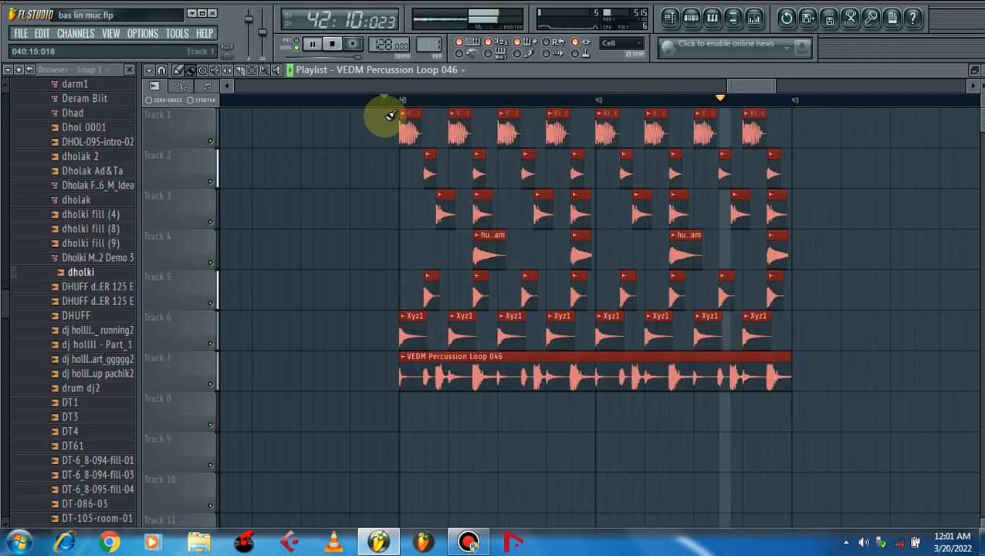
key(ctrl+b)
drag(727, 85, 699, 87)
key(space)
key(space)
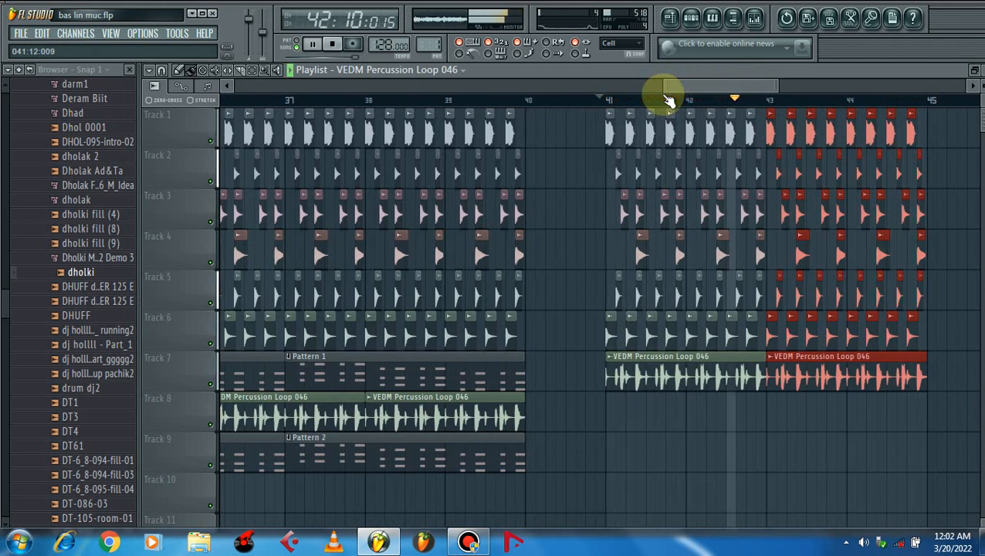
key(space)
drag(680, 86, 696, 84)
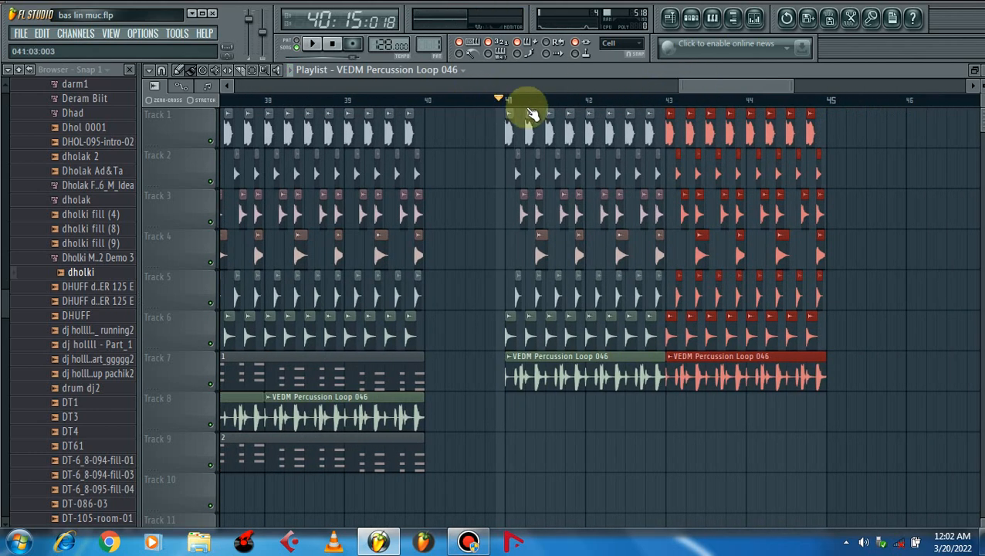
click(76, 33)
mouse_move(82, 47)
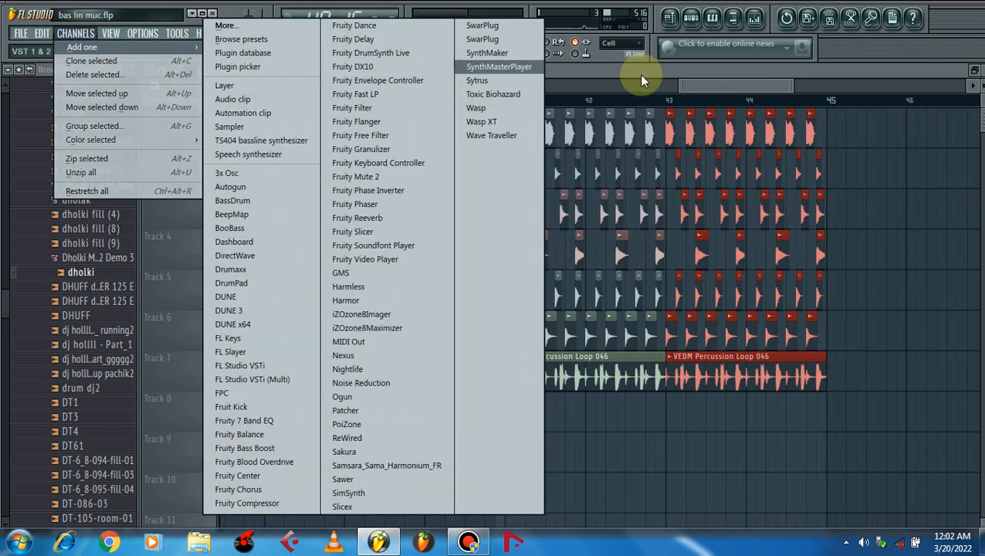
click(710, 87)
key(space)
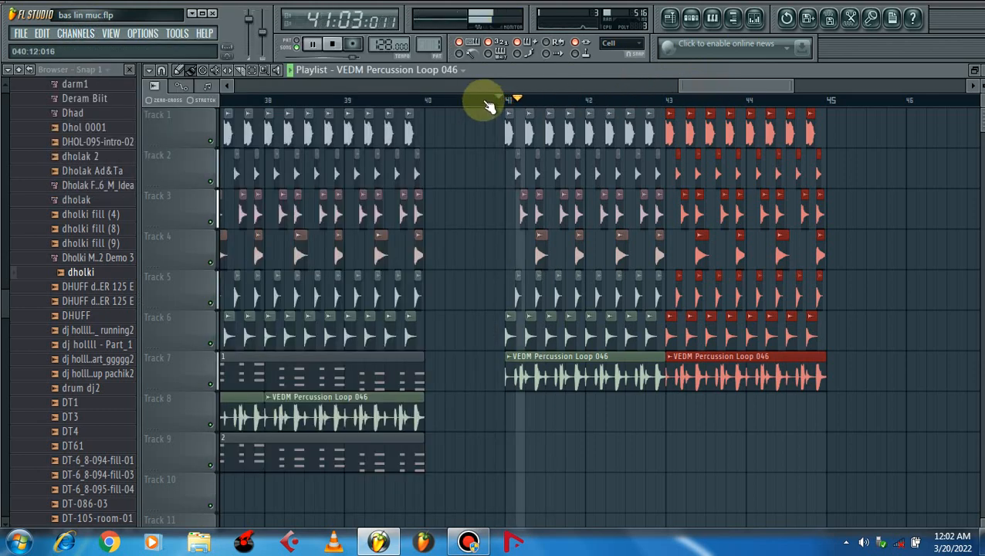
key(space)
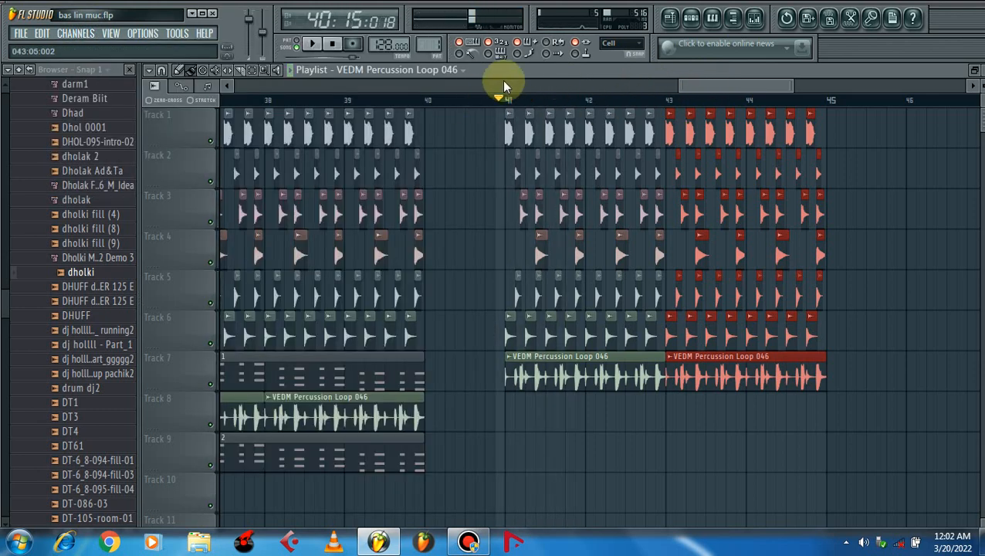
Add a second Sawer synth channel from the Plugin Picker and play a few test notes on its default sound.
click(71, 35)
mouse_move(81, 47)
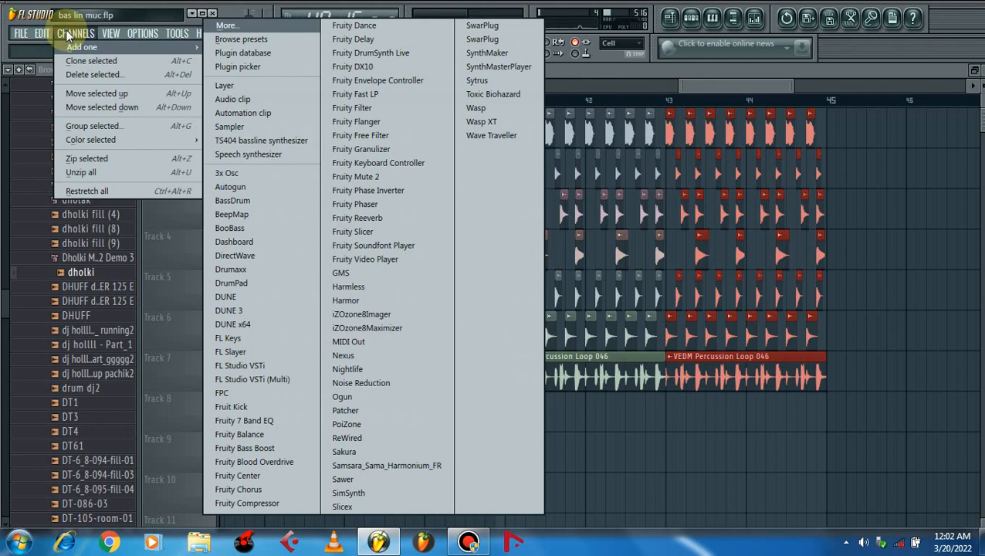
click(245, 68)
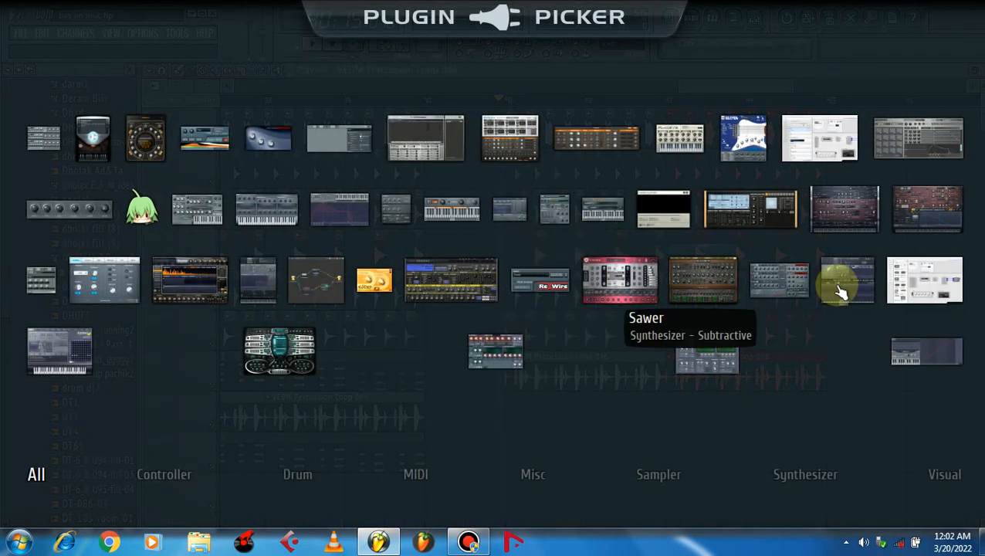
click(699, 274)
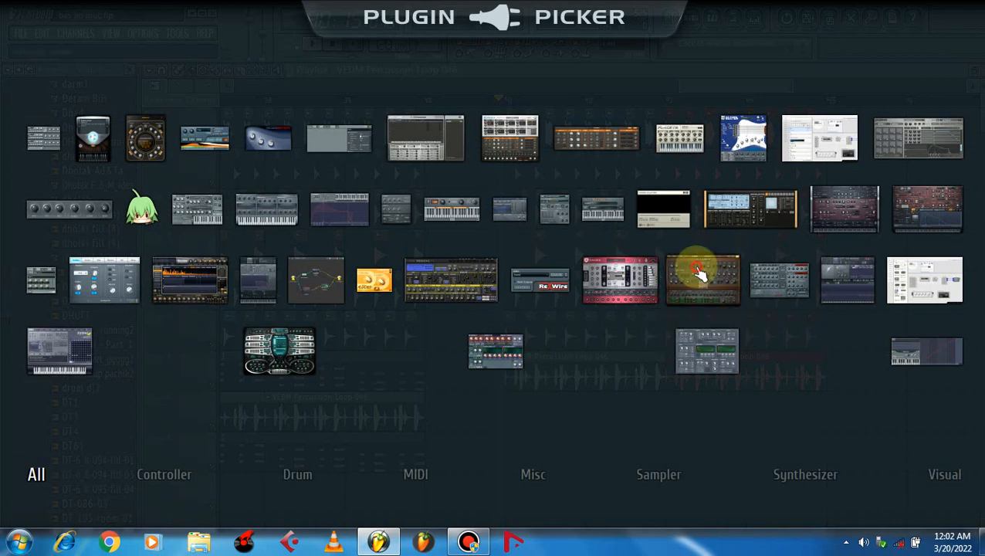
drag(651, 266, 656, 105)
key(y)
key(t)
Load the MC Rock Lite preset from the Bass bank of the new Sawer synth's presets library.
click(457, 132)
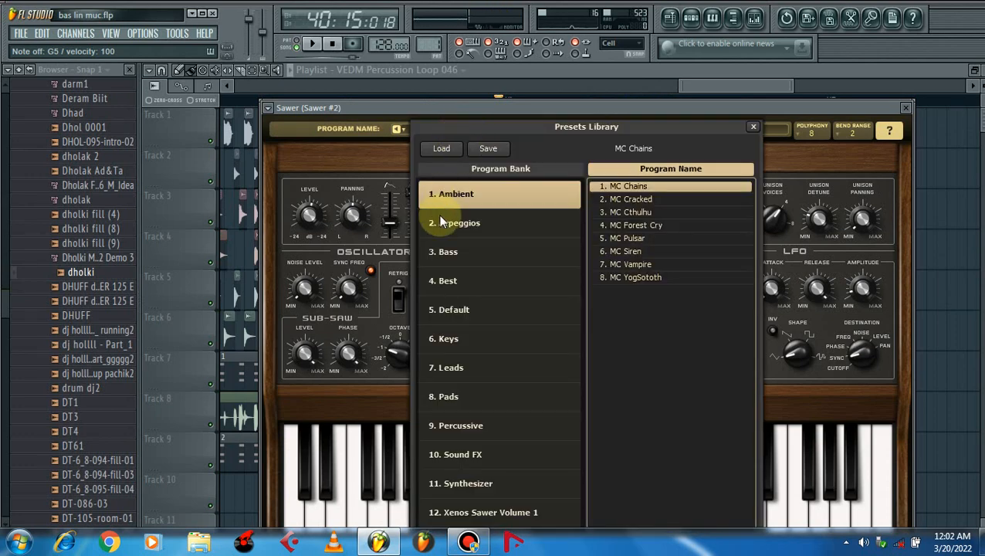
click(468, 263)
drag(745, 235, 714, 477)
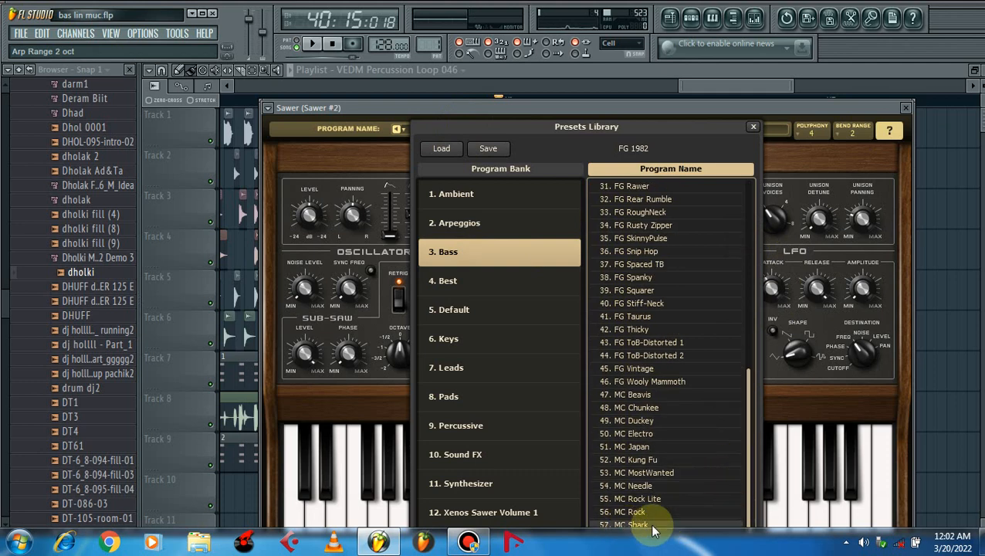
click(634, 500)
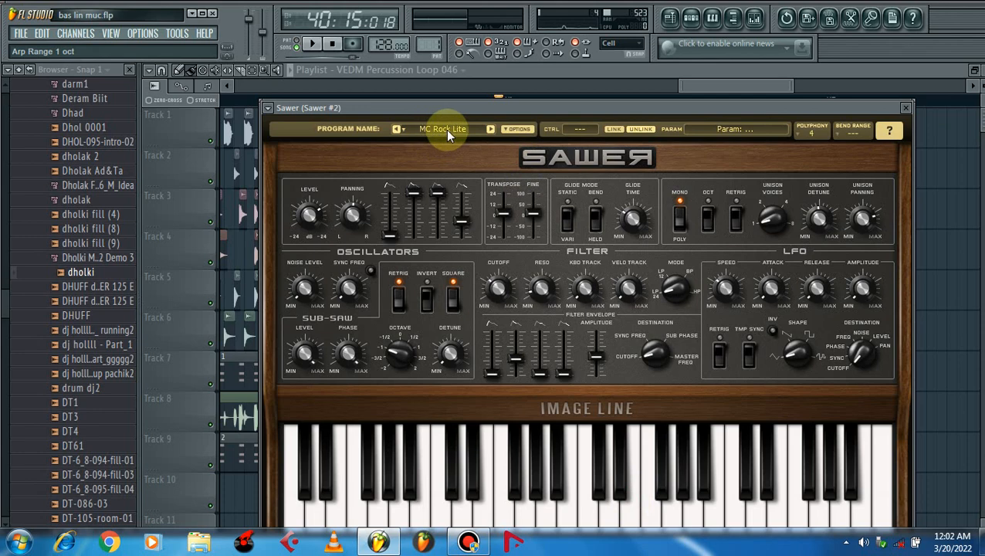
Review the MC Rock Lite entry in the Bass preset bank and audition the sound with test notes.
drag(536, 104, 543, 93)
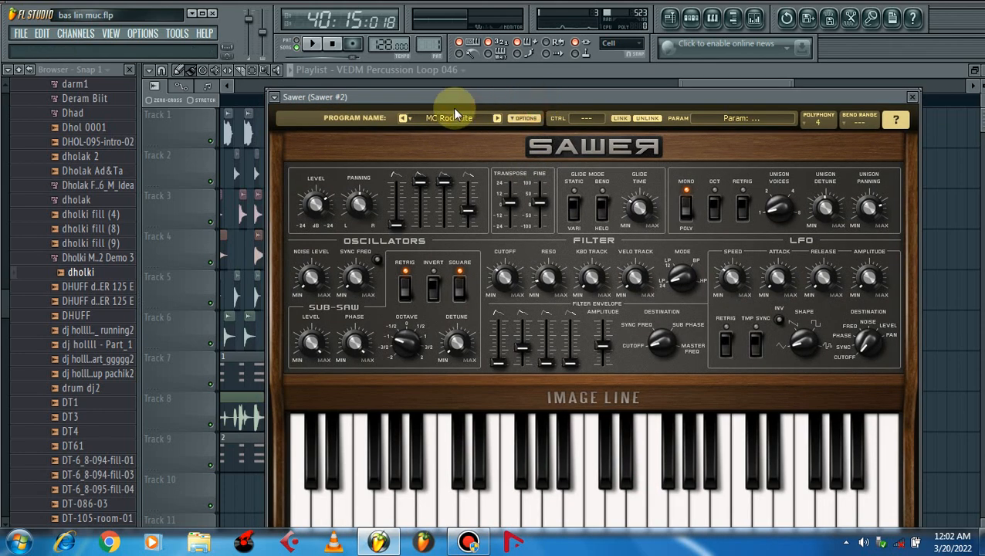
click(438, 121)
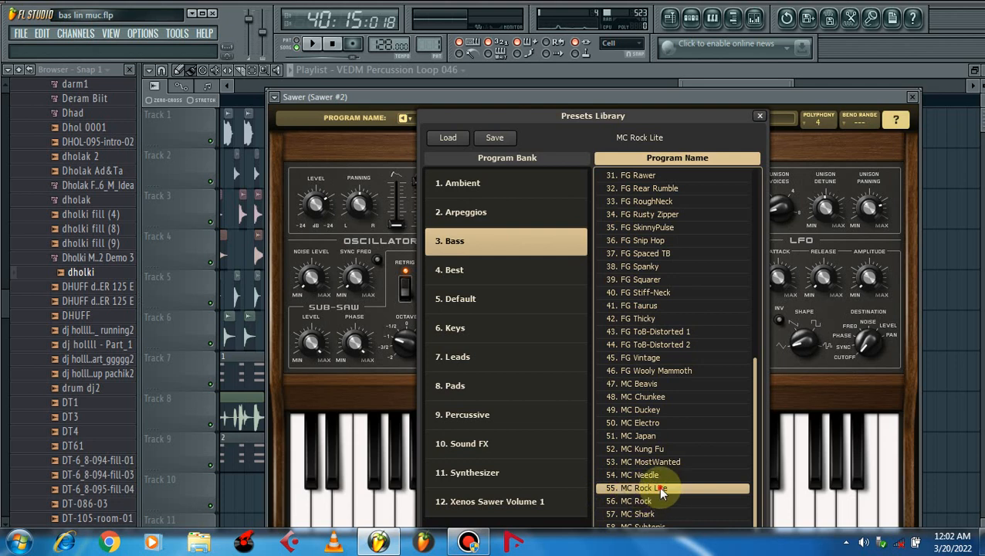
click(759, 117)
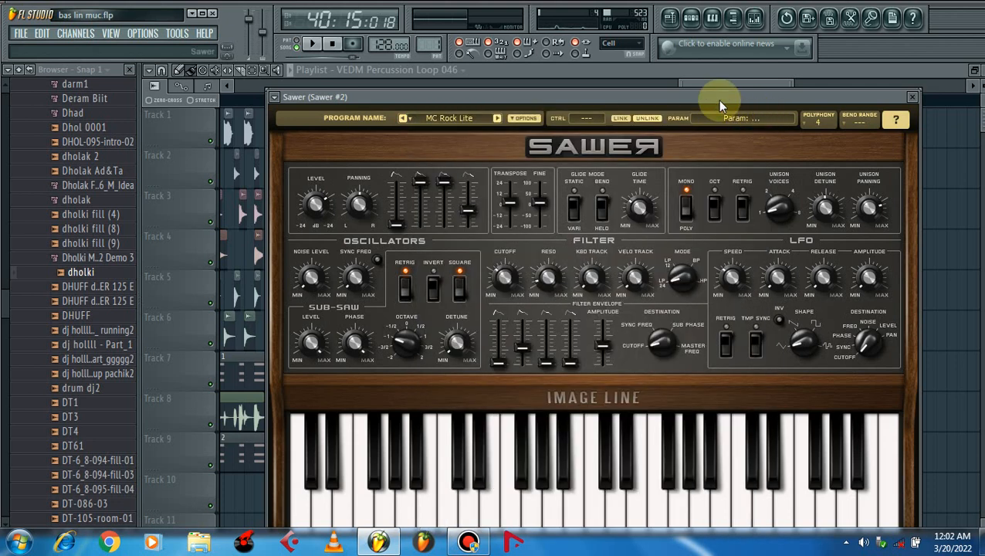
key(t)
key(y)
key(y)
key(u)
key(y)
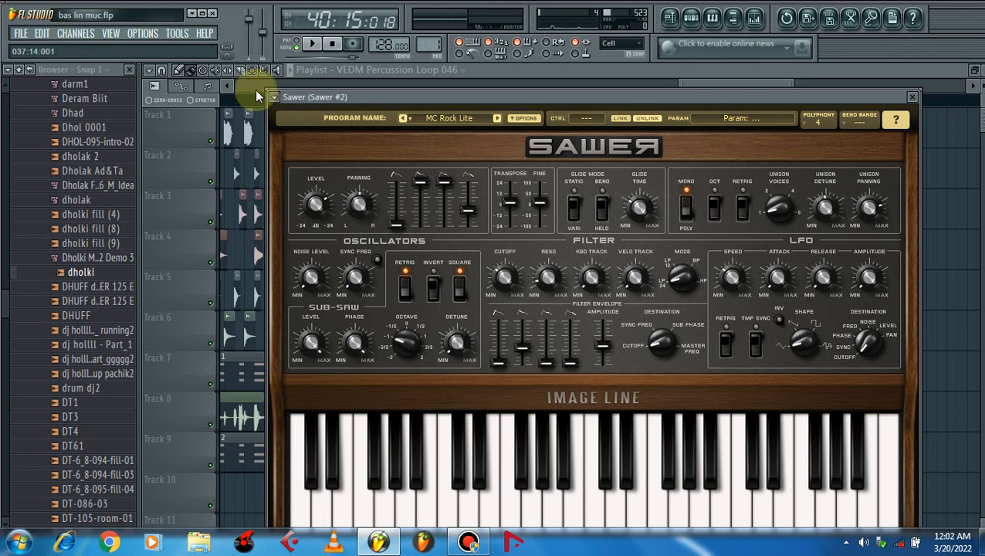
Draw a C5, D#5 and F5 chord early in bar 1 of Sawer #2's piano roll and copy it to later in the bar.
click(274, 98)
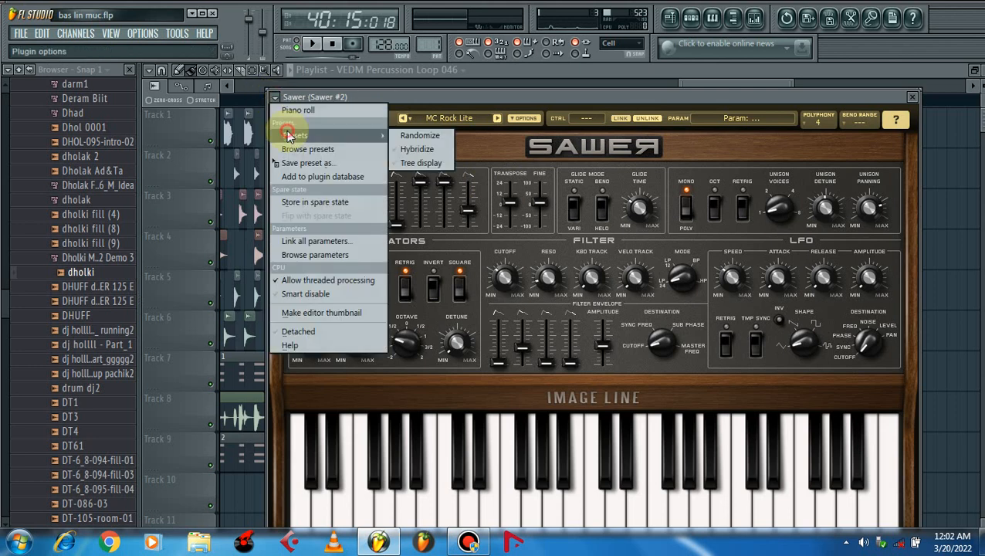
click(314, 110)
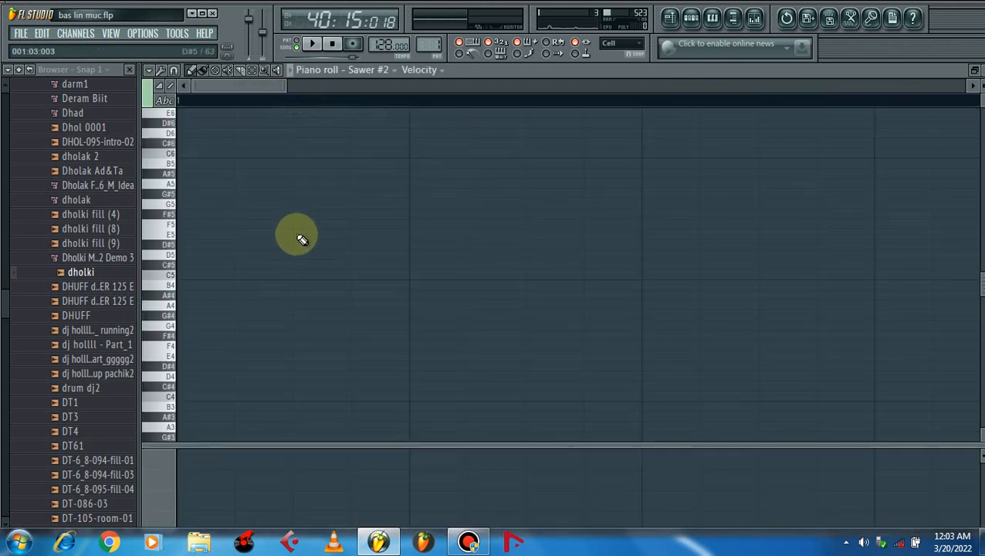
drag(697, 94, 759, 94)
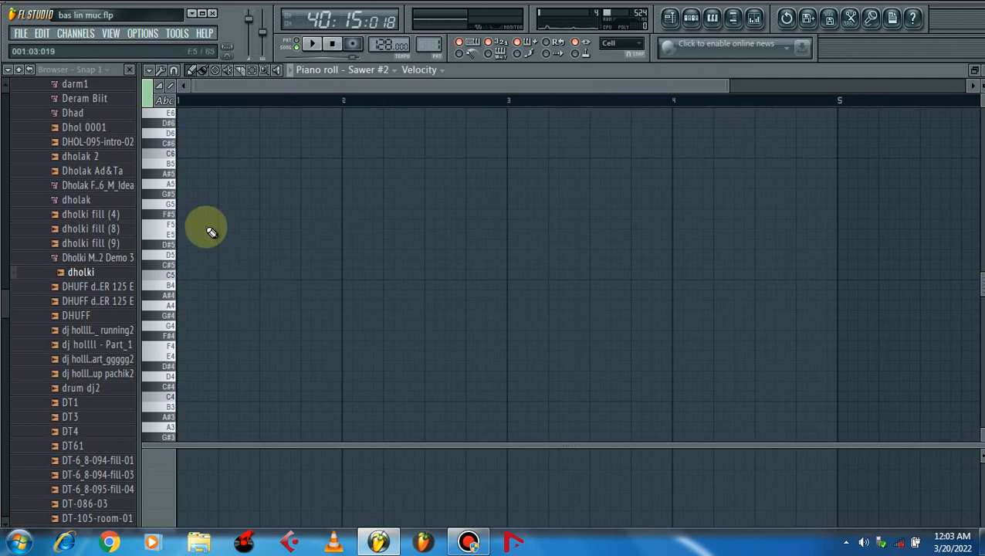
drag(216, 226, 215, 283)
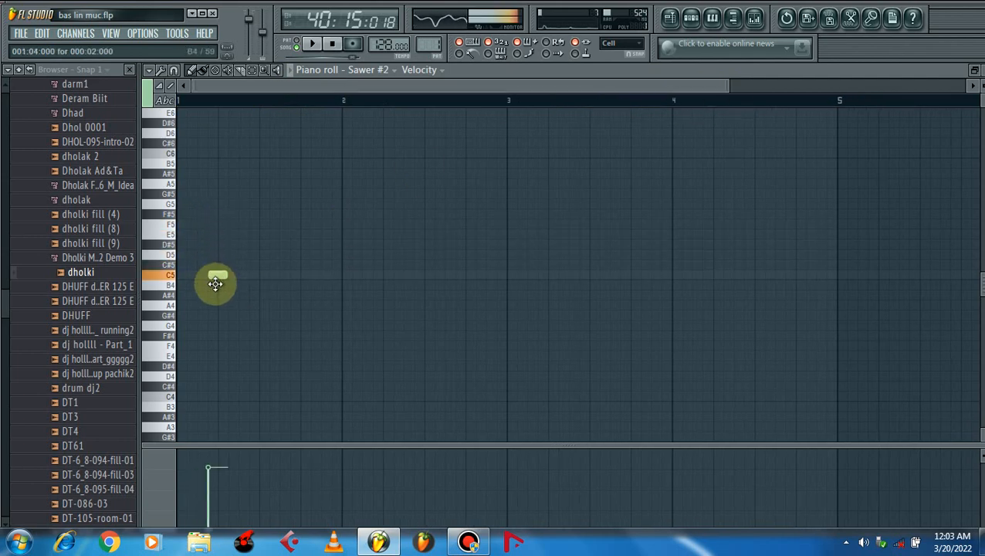
click(224, 246)
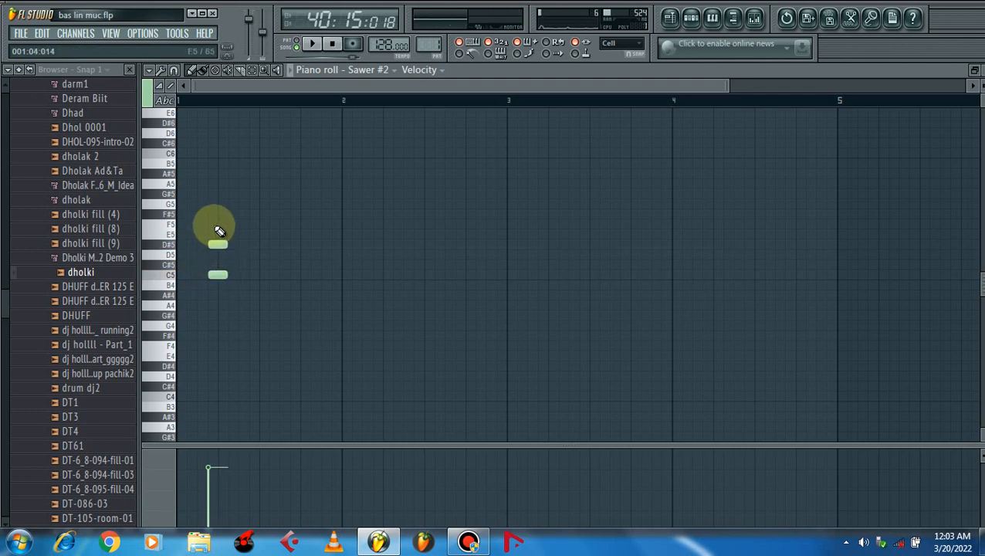
drag(257, 283, 291, 222)
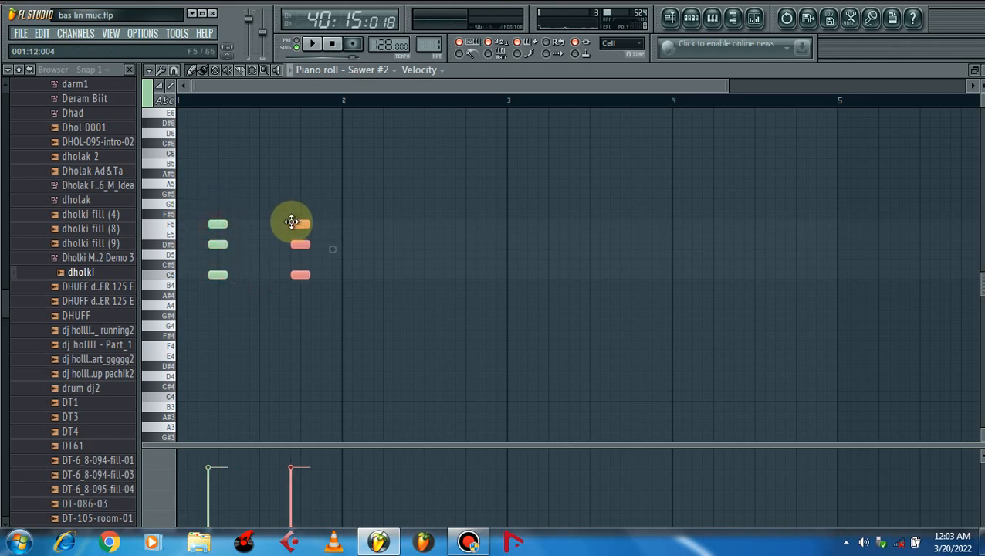
Shorten the first chord to one step, move the second one step earlier, and copy both to the same positions in bar 2 during playback.
key(space)
drag(236, 286, 192, 199)
drag(338, 300, 419, 225)
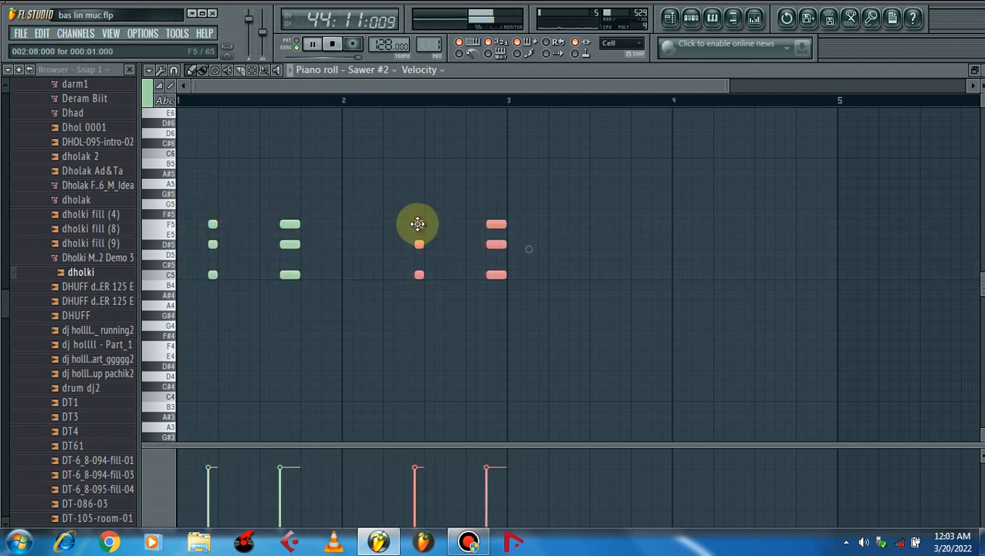
drag(420, 223, 378, 222)
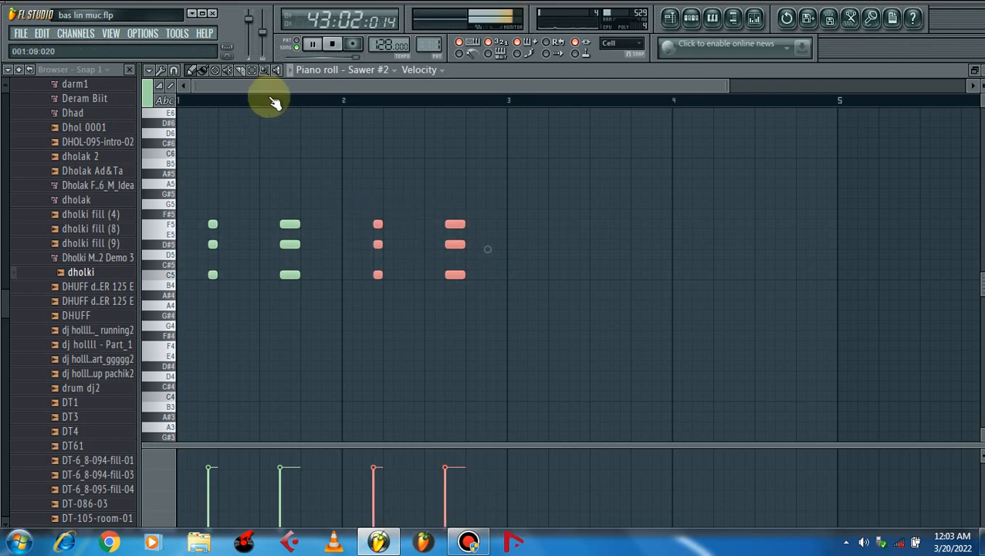
key(space)
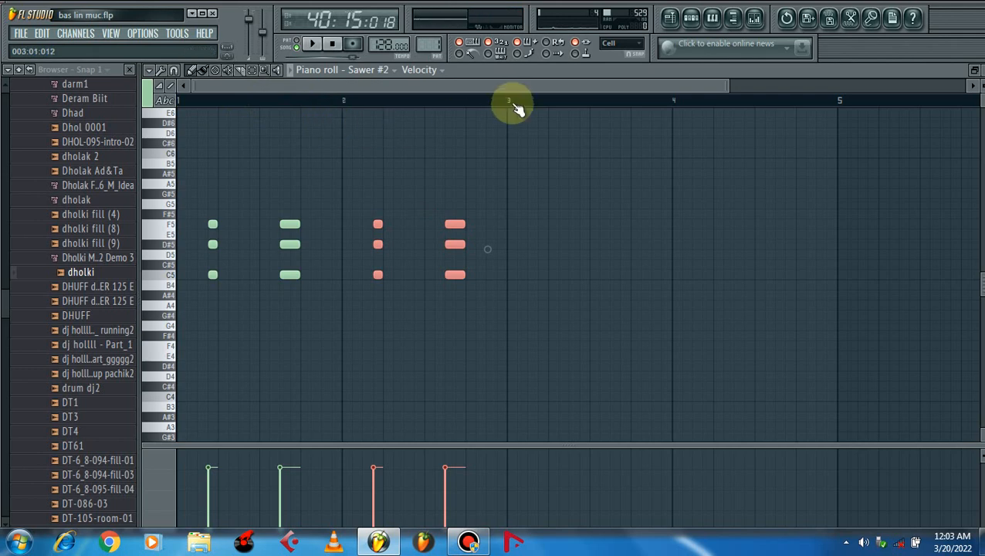
Try placing a Pattern 1 clip on Track 8 near bar 41 of the playlist, and remove it after viewing the pattern's channels.
click(670, 19)
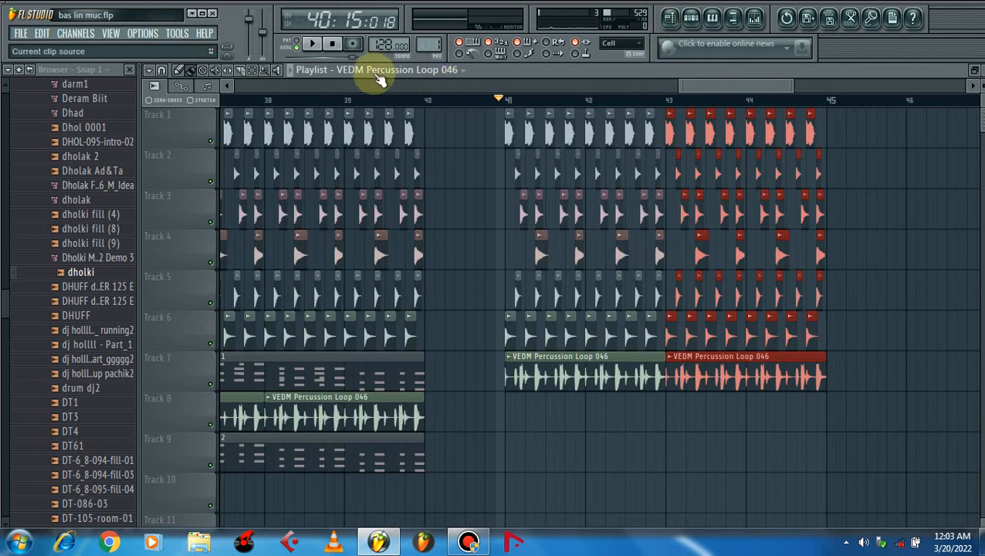
scroll(428, 48, up, 1)
click(516, 427)
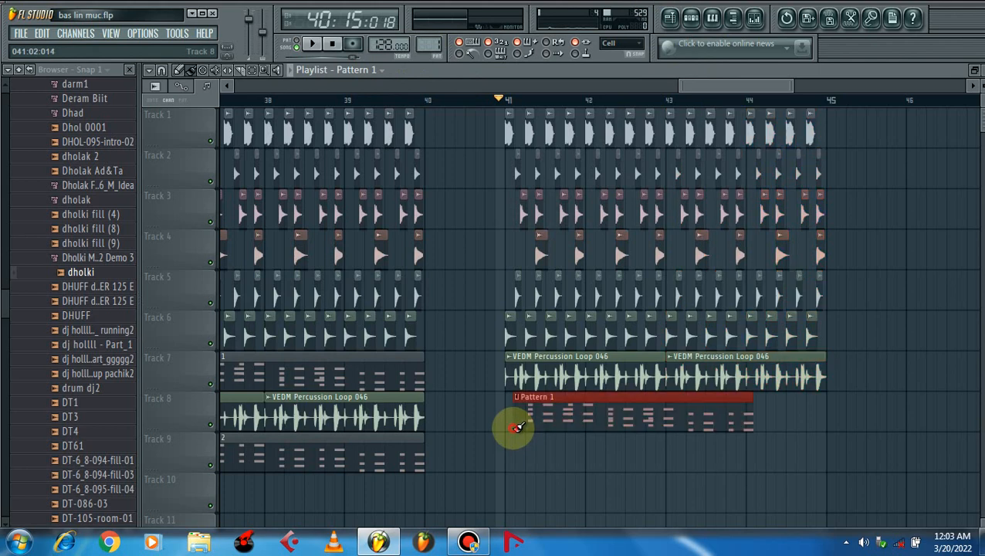
click(691, 19)
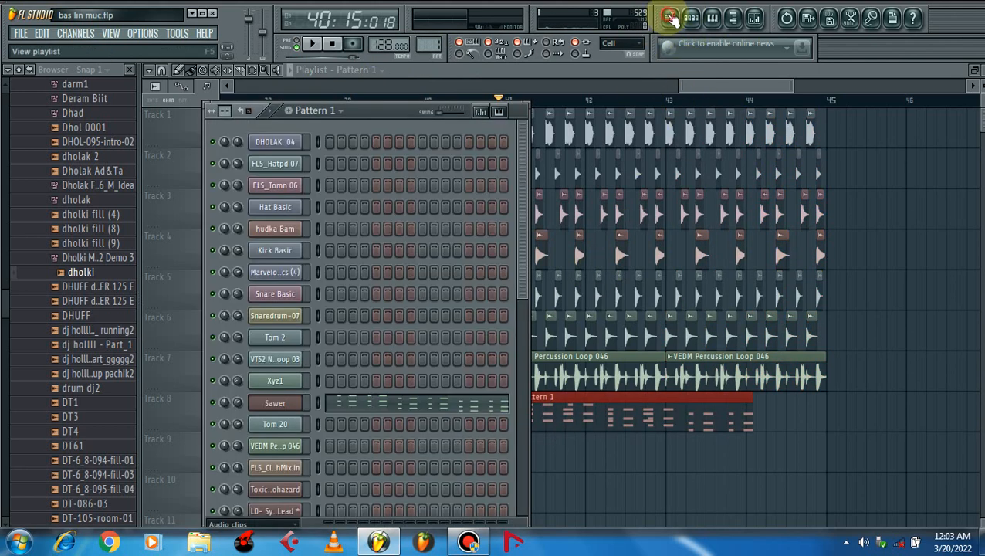
click(670, 18)
right_click(585, 408)
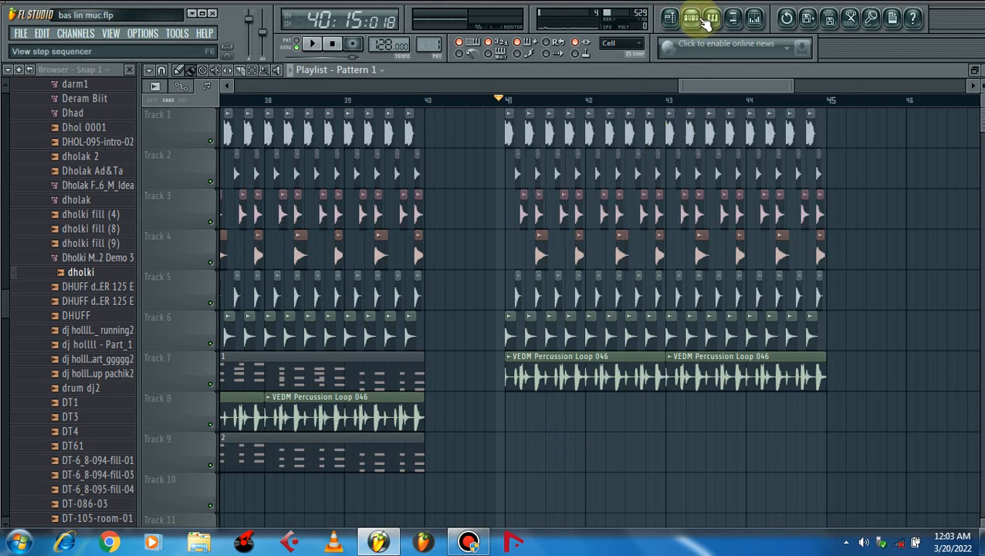
Delete all Sawer #2 chord notes from Pattern 1.
click(708, 19)
drag(524, 282, 520, 533)
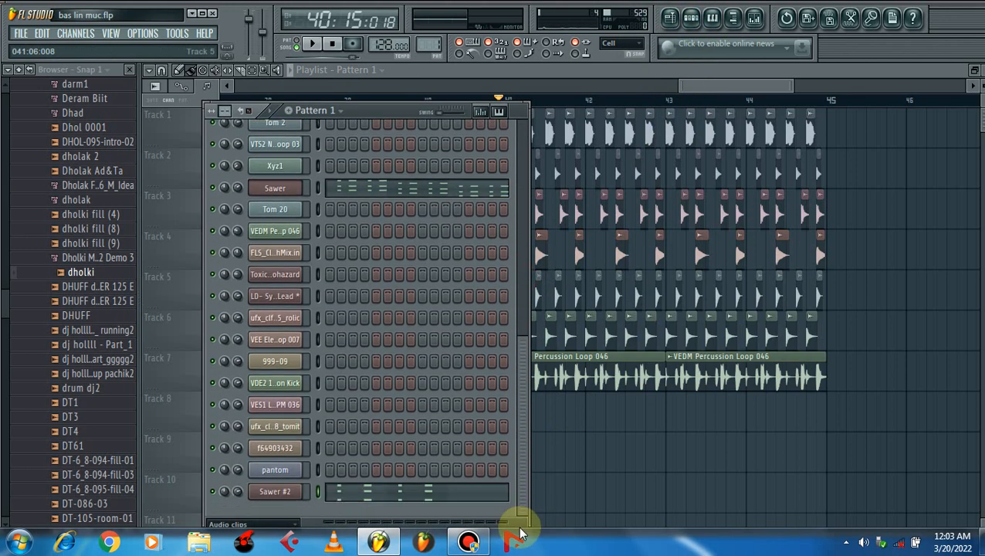
click(372, 498)
drag(291, 87, 699, 137)
drag(569, 370, 215, 197)
key(Delete)
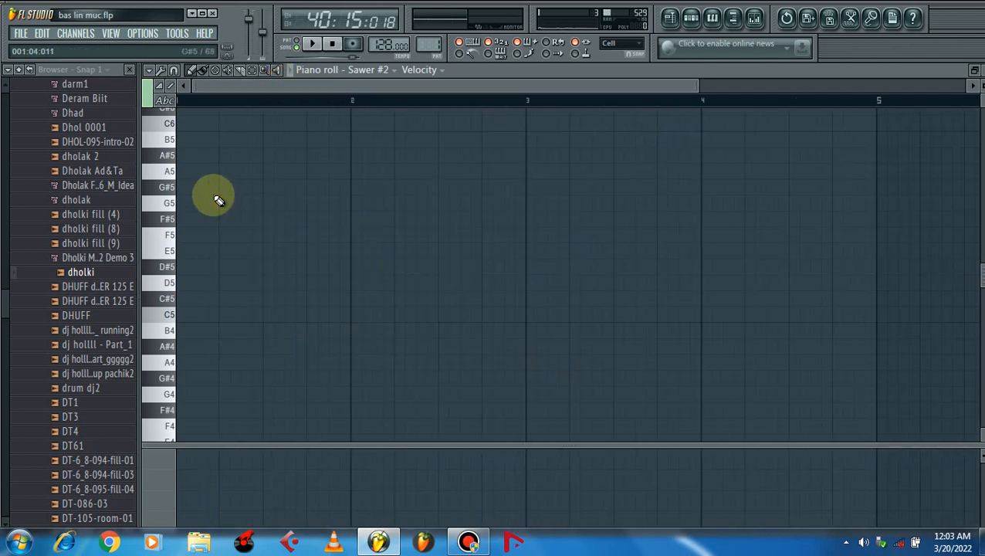
Switch to the empty Pattern 5 and open Sawer #2's piano roll in it.
click(671, 19)
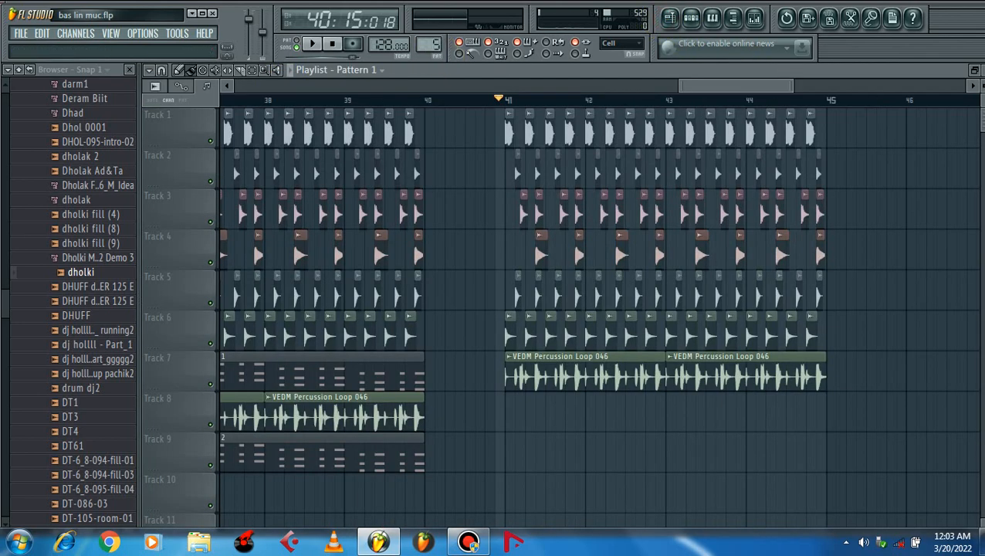
click(687, 16)
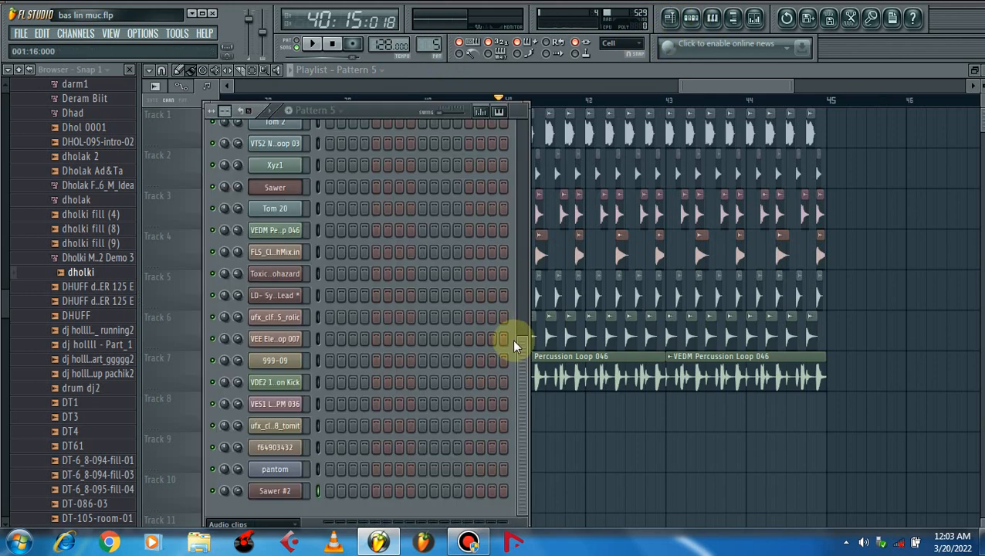
drag(523, 400, 511, 506)
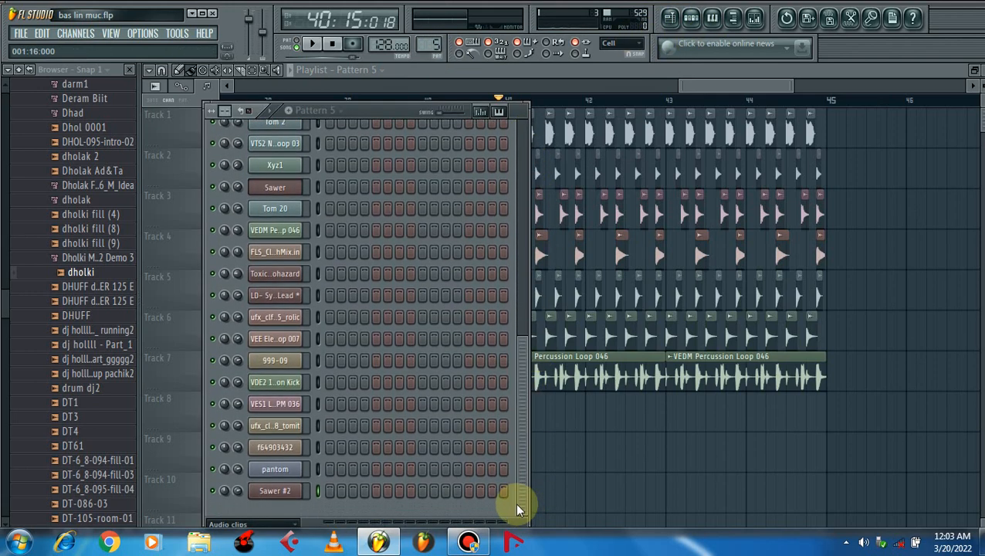
right_click(260, 498)
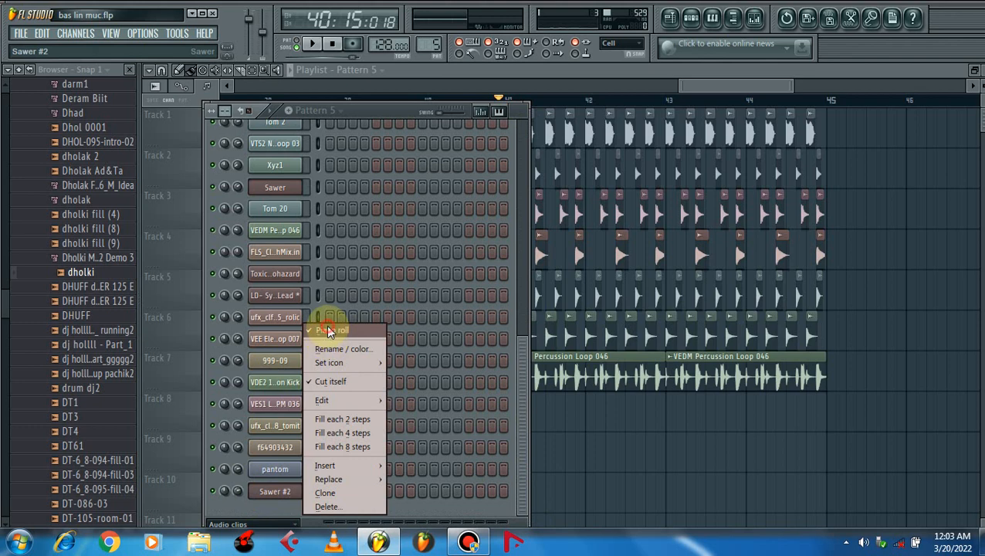
key(Escape)
right_click(272, 491)
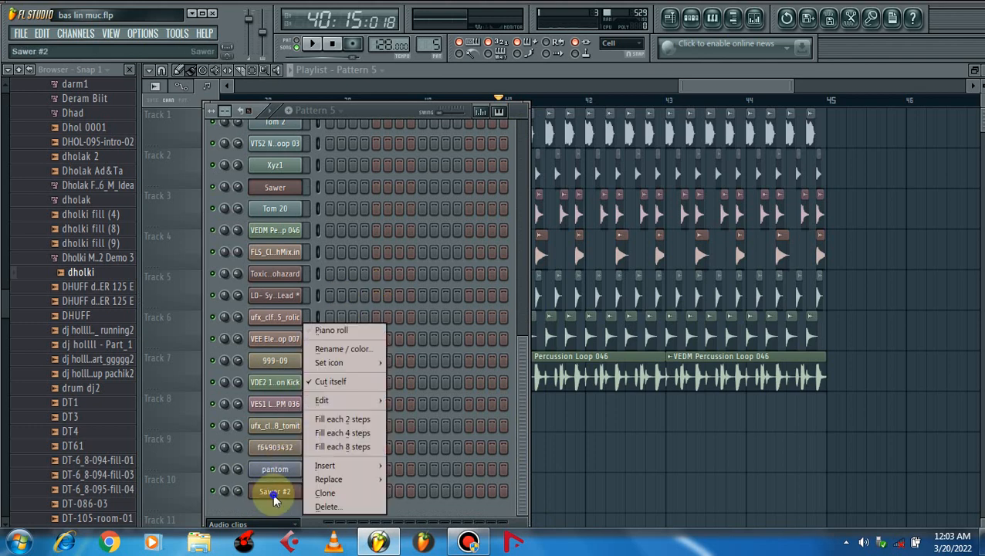
click(335, 332)
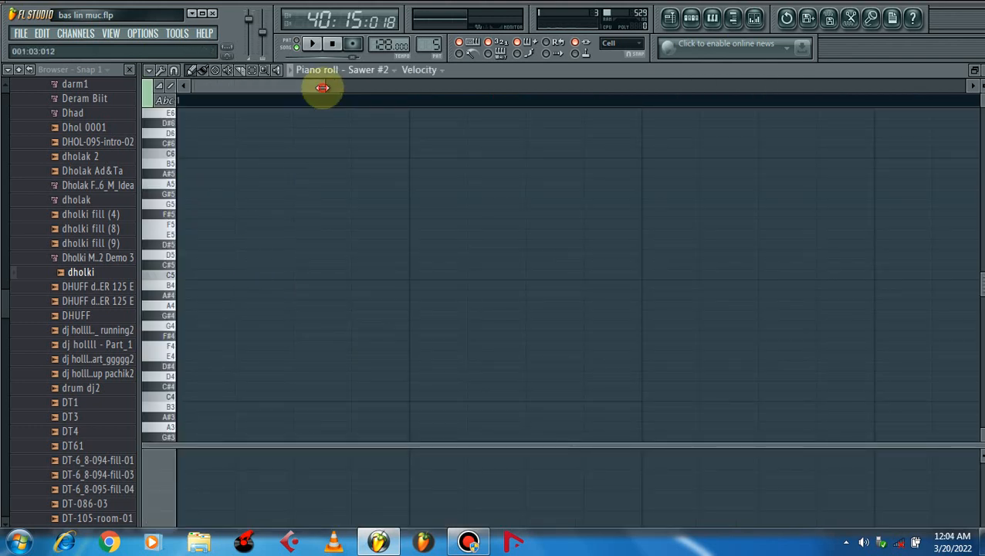
Draw a one-step C5, D#5 and F5 chord on step 4 of bar 1.
drag(322, 87, 741, 88)
drag(231, 249, 227, 274)
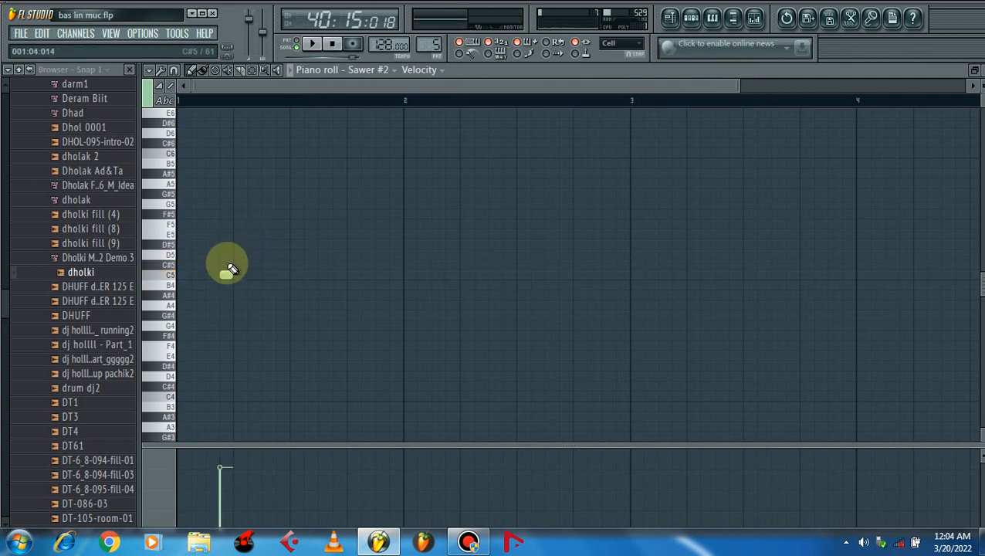
click(224, 244)
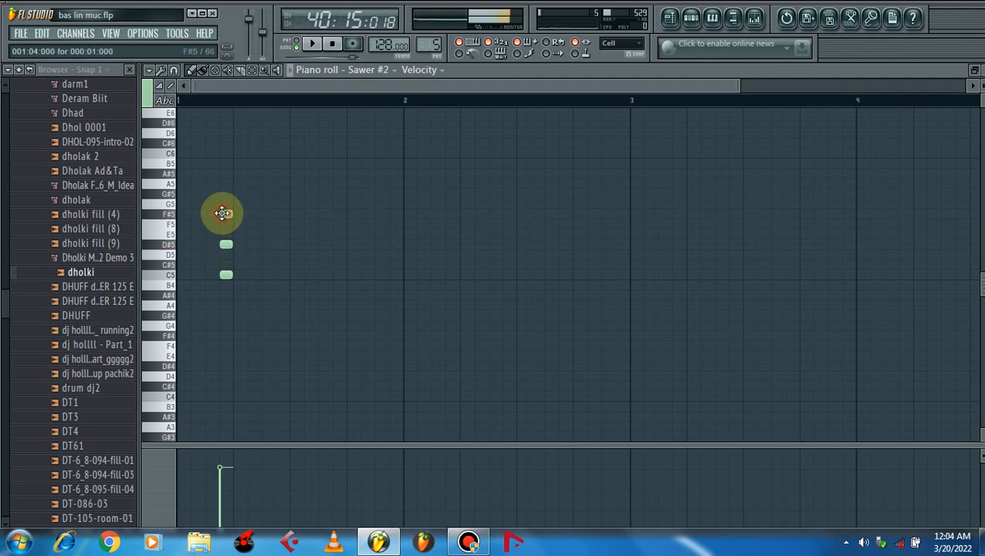
mouse_move(225, 215)
mouse_down()
mouse_move(231, 203)
mouse_move(229, 226)
mouse_up()
Copy the chord to steps 7, 12 and 15 of bar 1, and copy all four chords into bar 2 one semitone lower.
mouse_move(275, 288)
mouse_down()
mouse_move(196, 211)
mouse_move(295, 226)
mouse_move(269, 223)
mouse_up()
mouse_move(320, 293)
mouse_down()
mouse_move(244, 235)
mouse_move(318, 226)
mouse_move(258, 222)
mouse_move(271, 222)
mouse_up()
drag(313, 306, 197, 216)
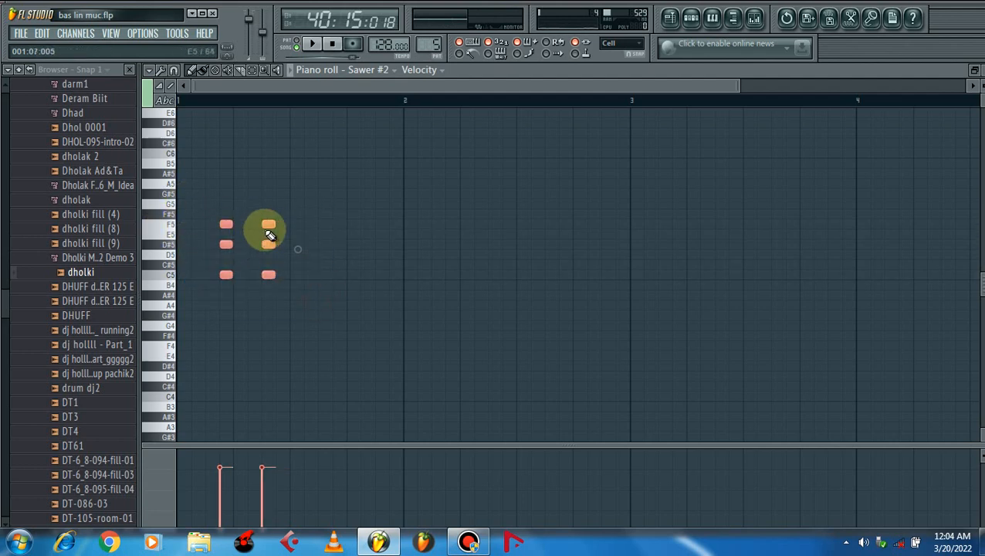
drag(266, 225, 379, 224)
drag(435, 340, 160, 169)
mouse_move(270, 226)
mouse_down()
mouse_move(534, 226)
mouse_move(489, 227)
mouse_move(490, 236)
mouse_up()
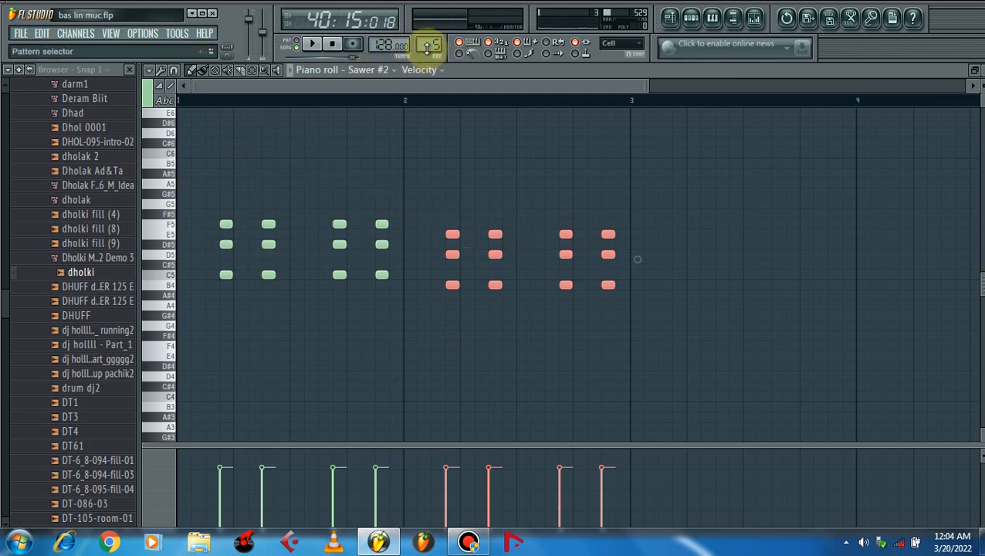
Place a Pattern 5 clip on Track 8 of the playlist at bar 41 and play it with the drums.
click(670, 21)
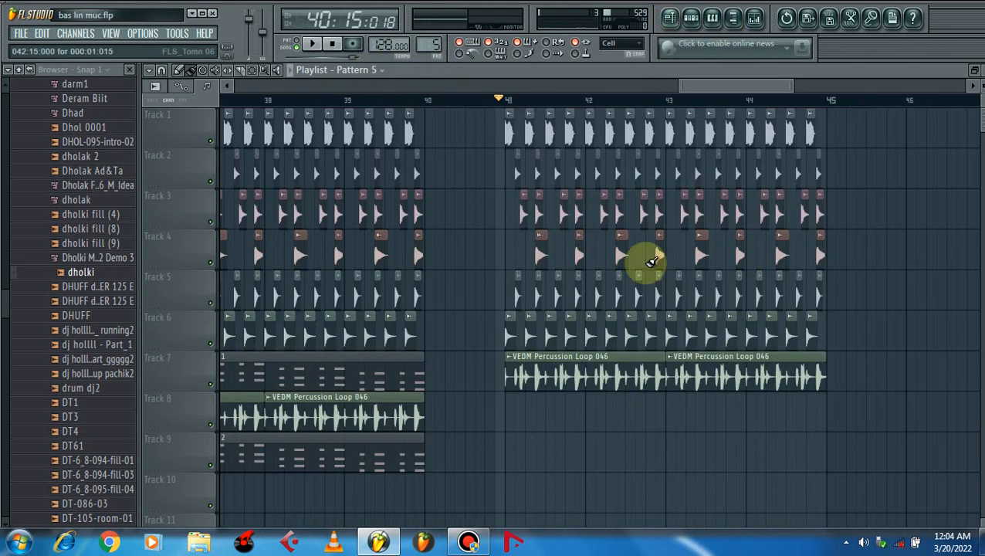
click(521, 411)
drag(793, 86, 725, 89)
drag(567, 421, 552, 424)
key(space)
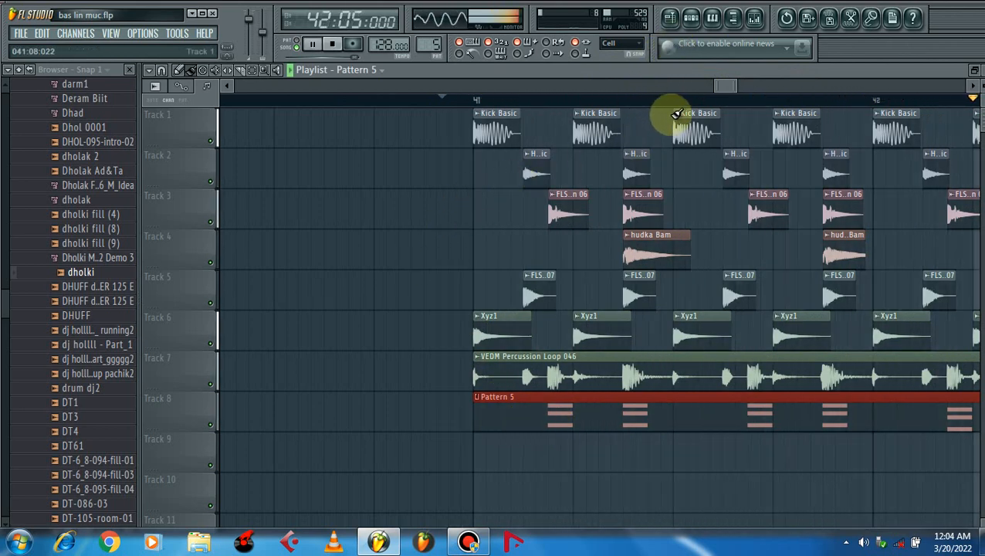
key(space)
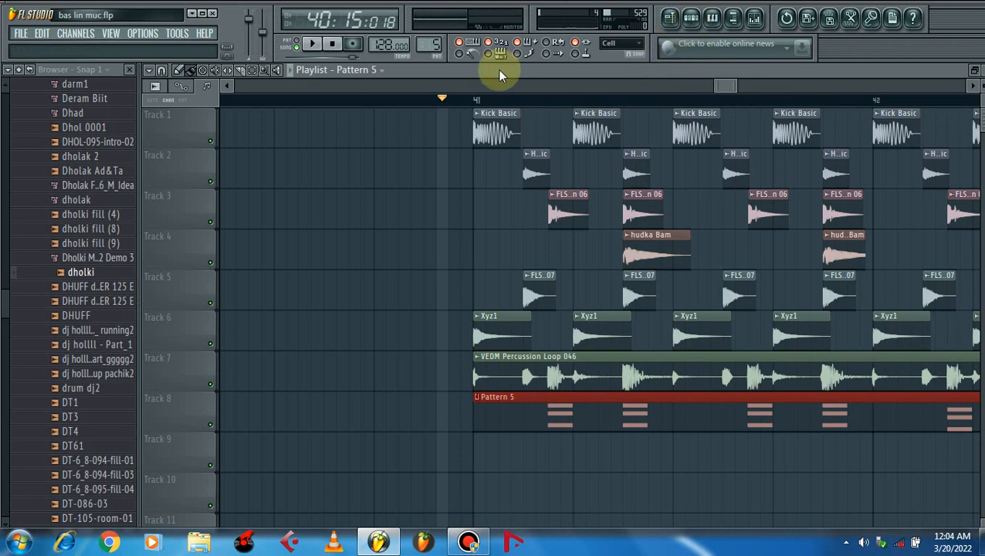
Copy Pattern 5's bar 2 chords into bar 3 one semitone lower, and play the result.
double_click(566, 397)
click(677, 203)
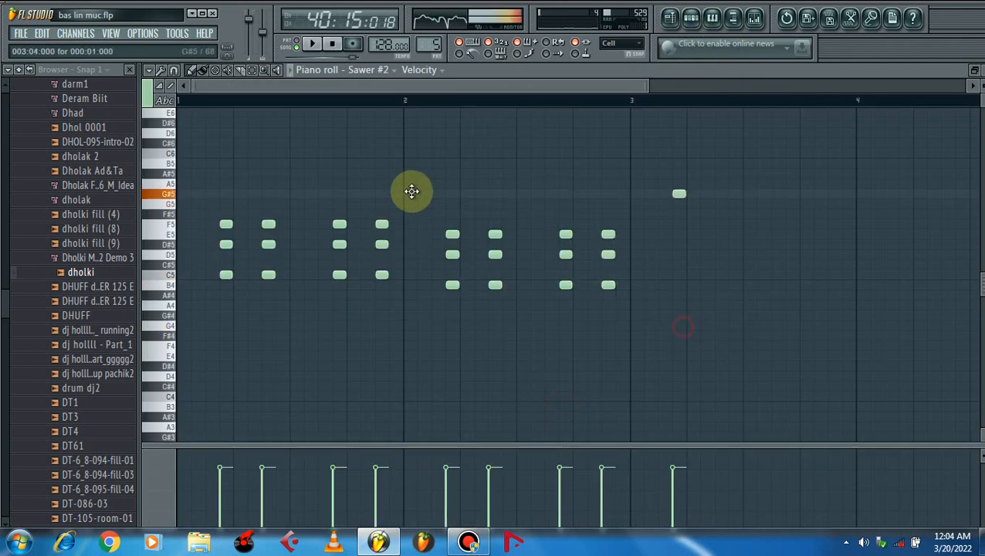
right_click(673, 203)
drag(704, 330, 429, 193)
drag(451, 233, 679, 244)
key(space)
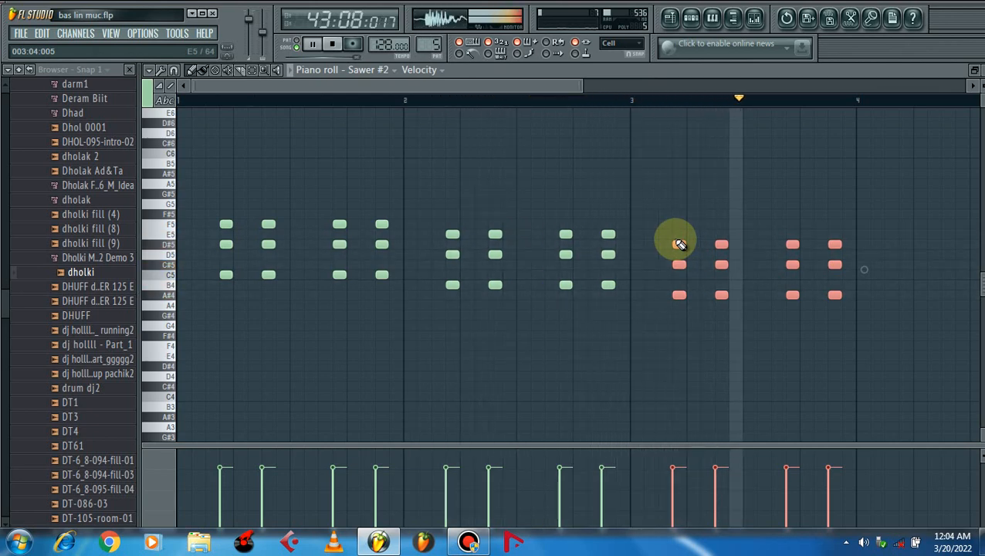
key(space)
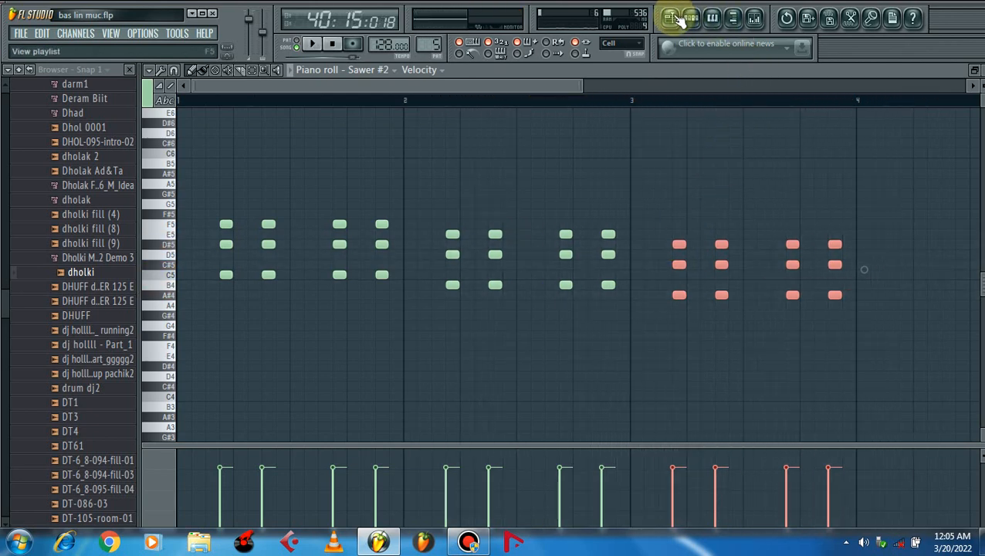
Copy Pattern 5's bar 3 chords into bar 4 as B4, D5 and E5 chords, and play the pattern.
click(672, 18)
drag(735, 85, 814, 83)
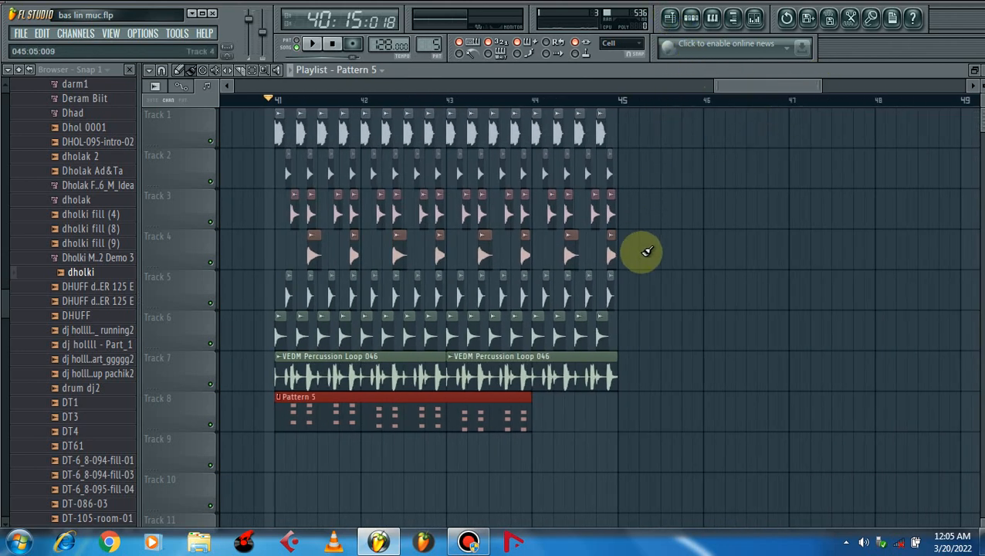
double_click(492, 413)
drag(390, 88, 334, 84)
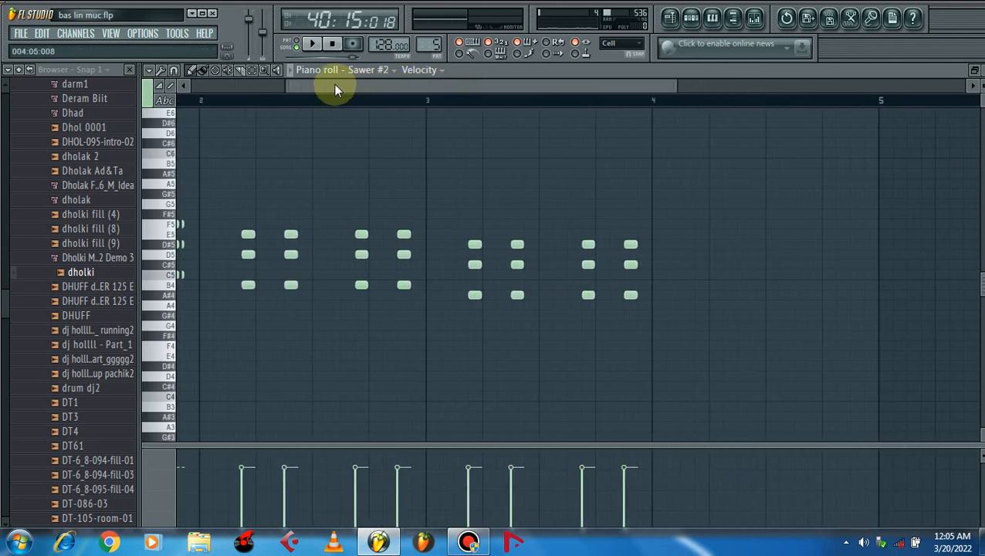
drag(718, 360, 443, 151)
drag(491, 245, 715, 221)
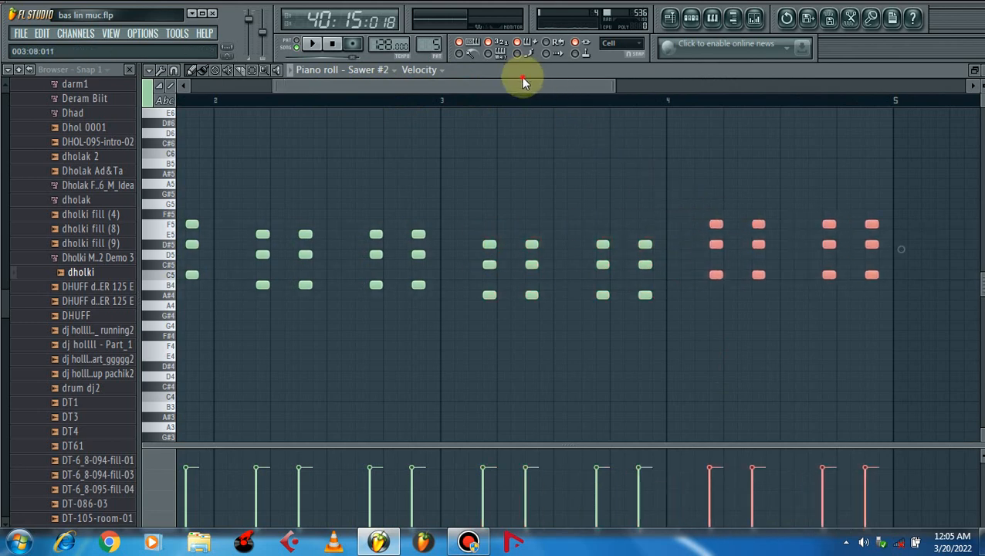
drag(458, 86, 425, 82)
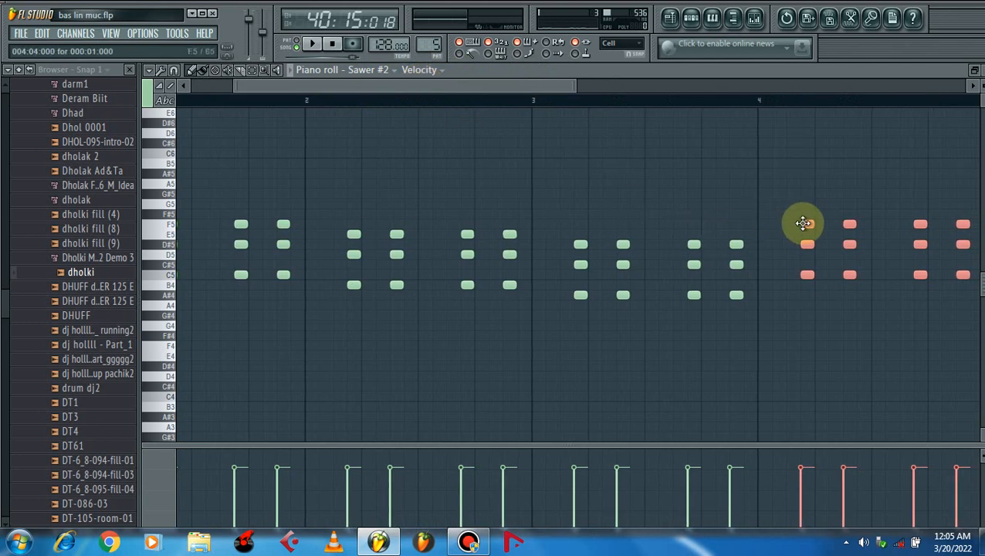
drag(808, 229, 805, 236)
key(space)
drag(576, 82, 815, 90)
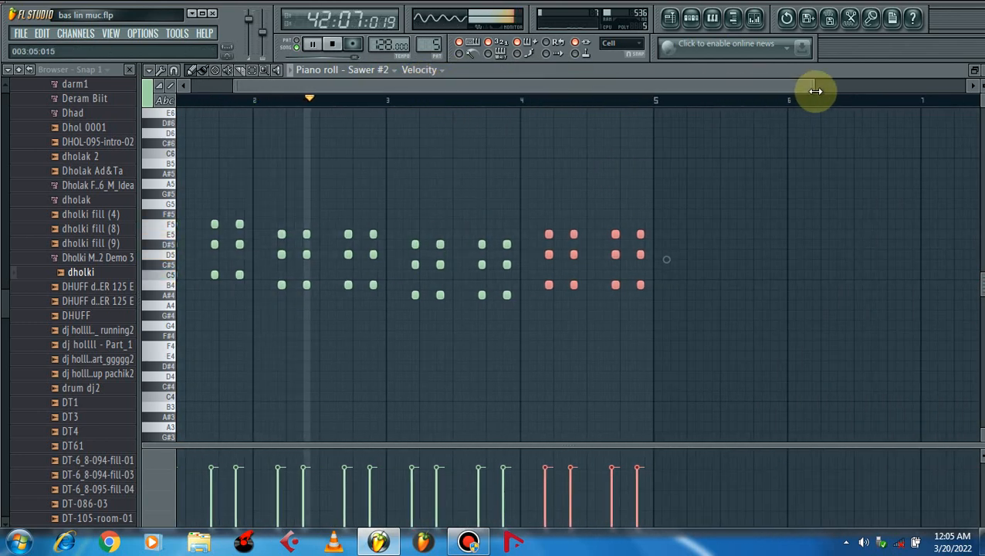
Switch on OCT and RETRIG in the Sawer #2 synth, and close its window.
click(671, 18)
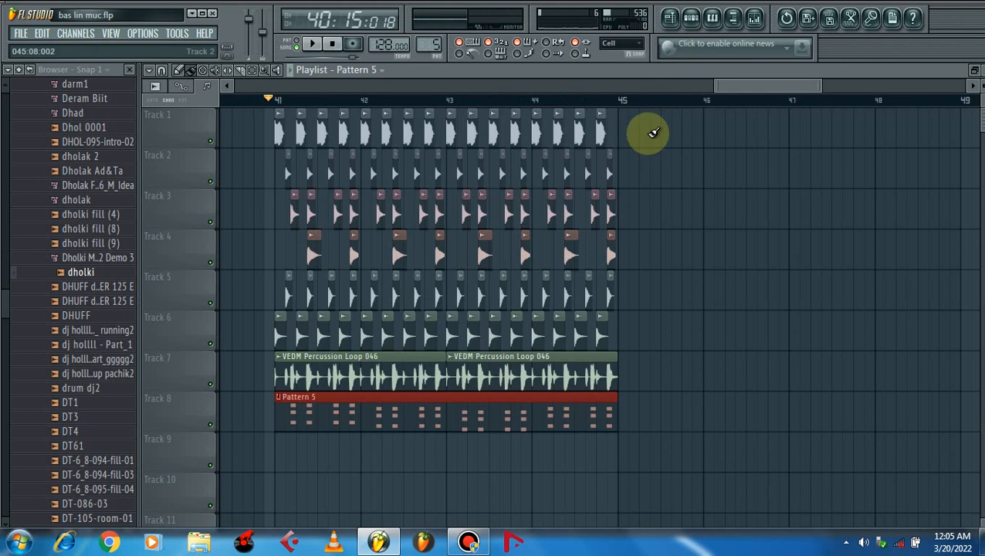
drag(745, 89, 724, 85)
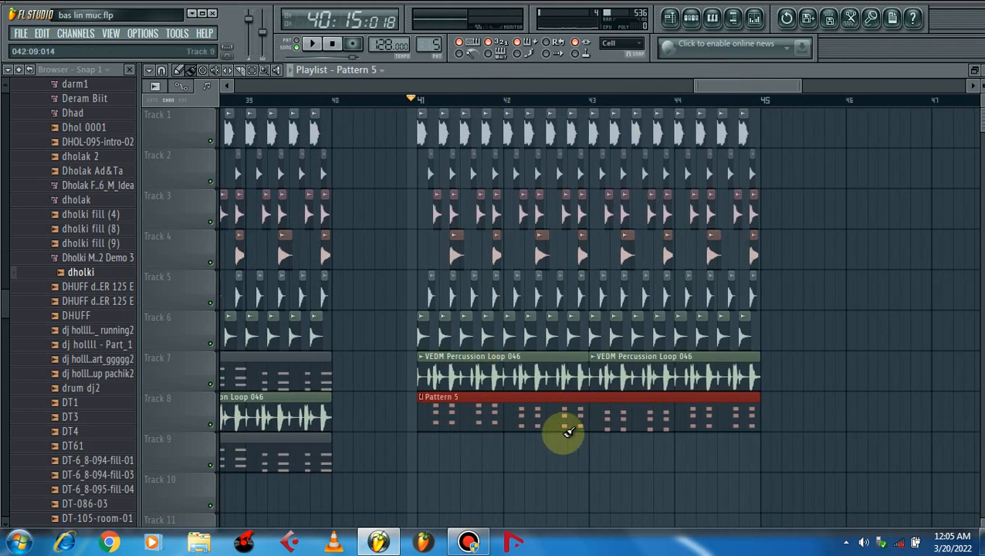
click(692, 20)
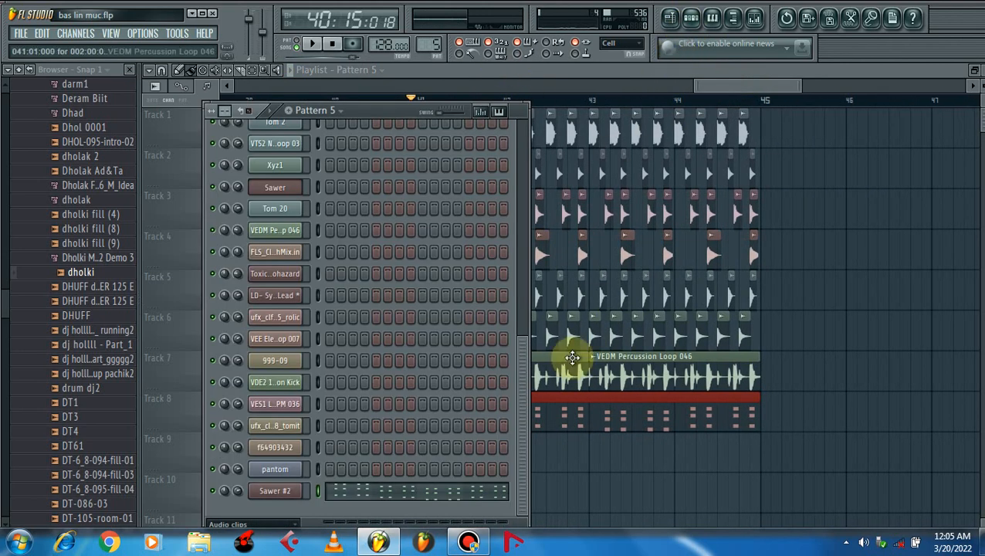
click(288, 491)
drag(548, 97, 533, 69)
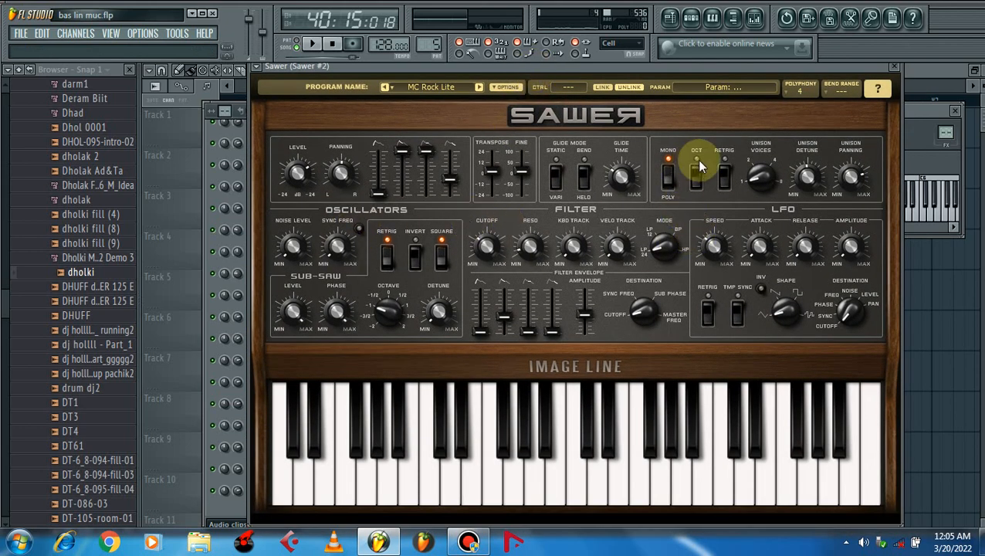
click(724, 162)
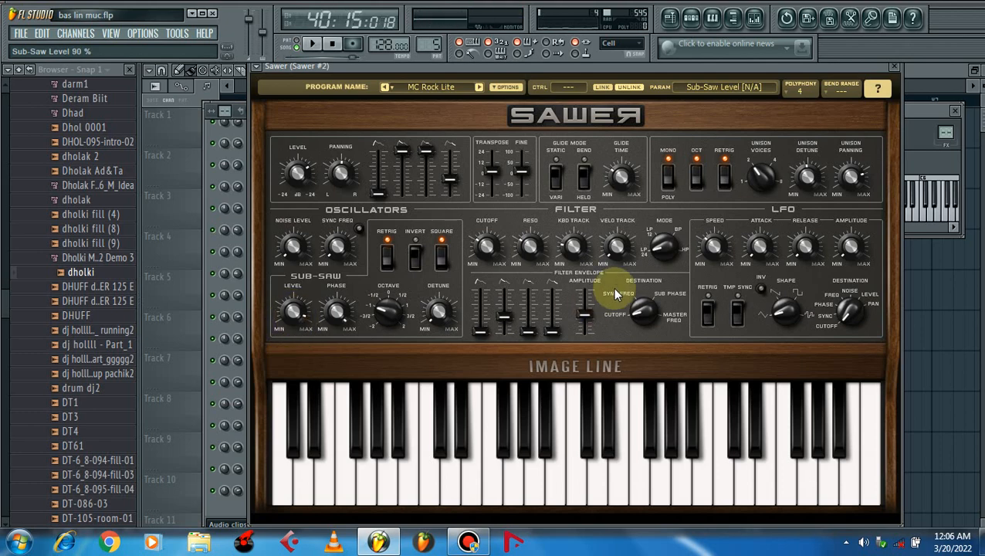
click(893, 68)
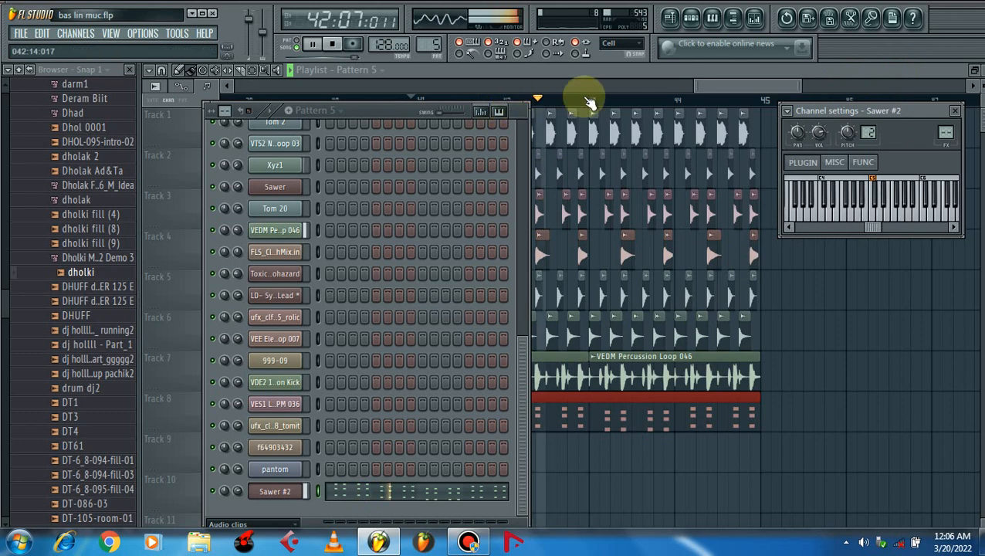
Compare playback of the original arrangement from bar 38 with the rebuilt section from bar 41.
drag(717, 81, 684, 91)
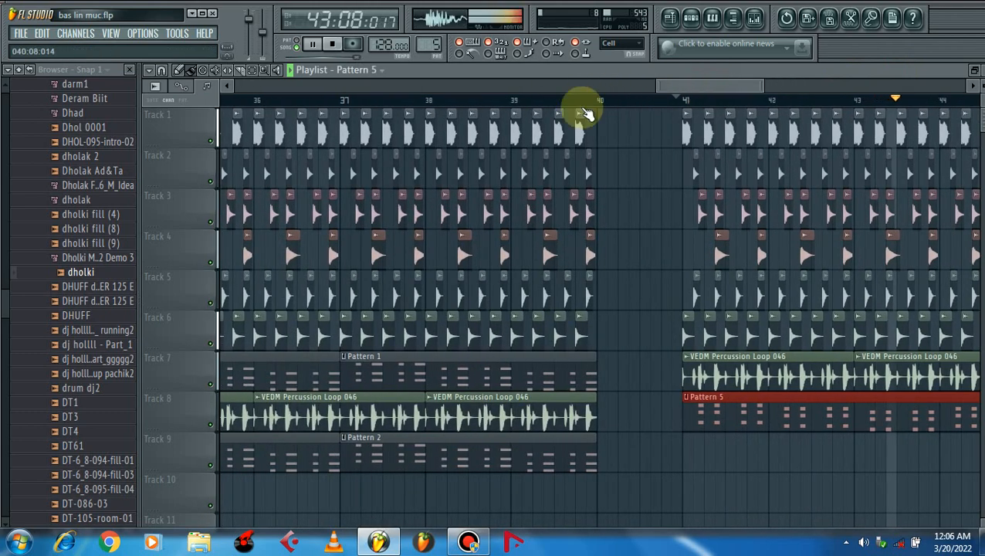
click(424, 101)
drag(686, 88, 705, 83)
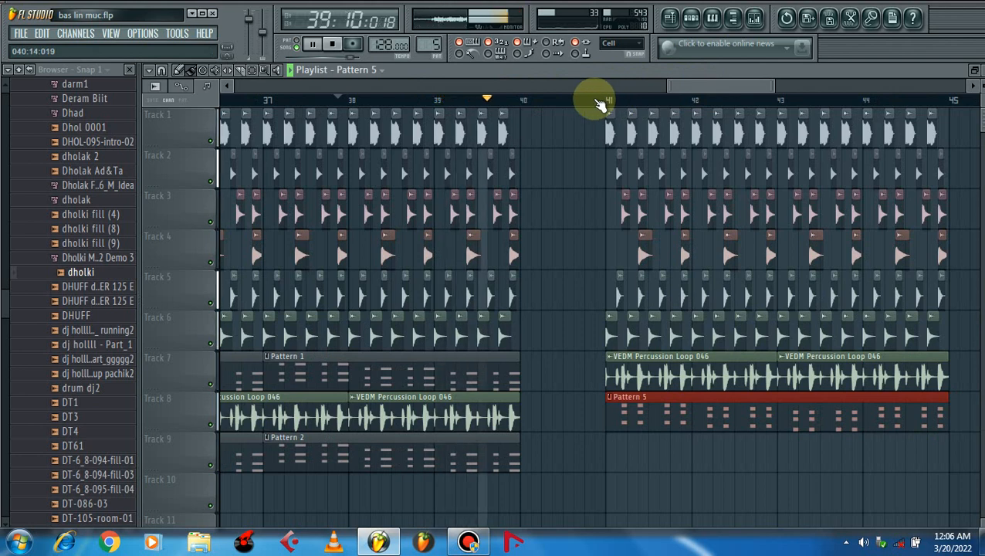
click(606, 101)
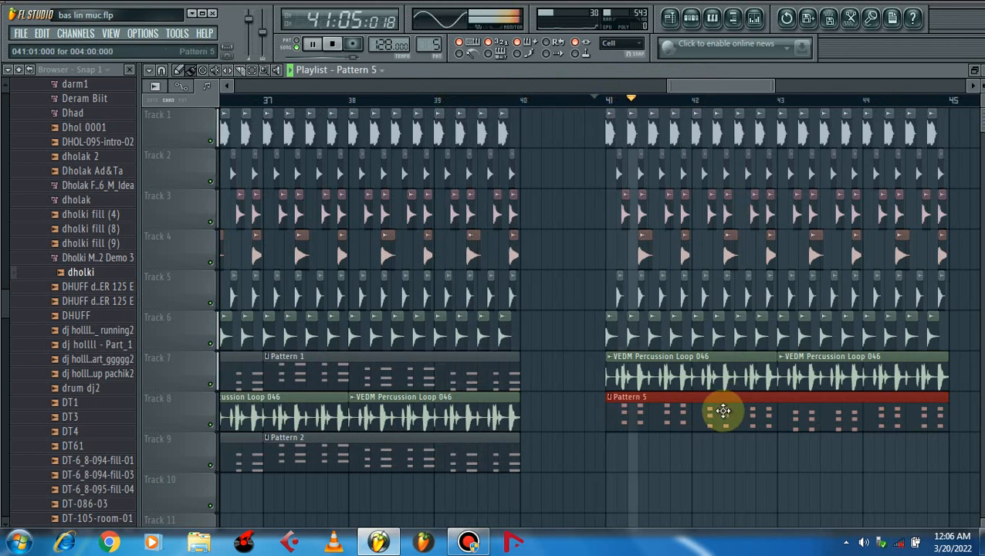
key(space)
Lengthen the second and fourth chords in bars 1 and 2 of Pattern 5 to two steps each.
double_click(673, 417)
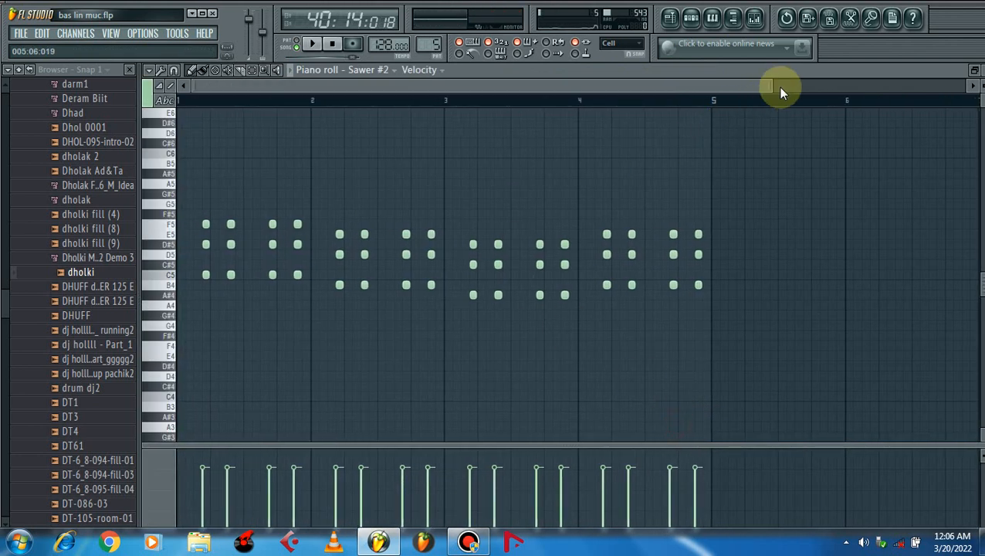
drag(772, 83, 409, 84)
drag(367, 309, 324, 220)
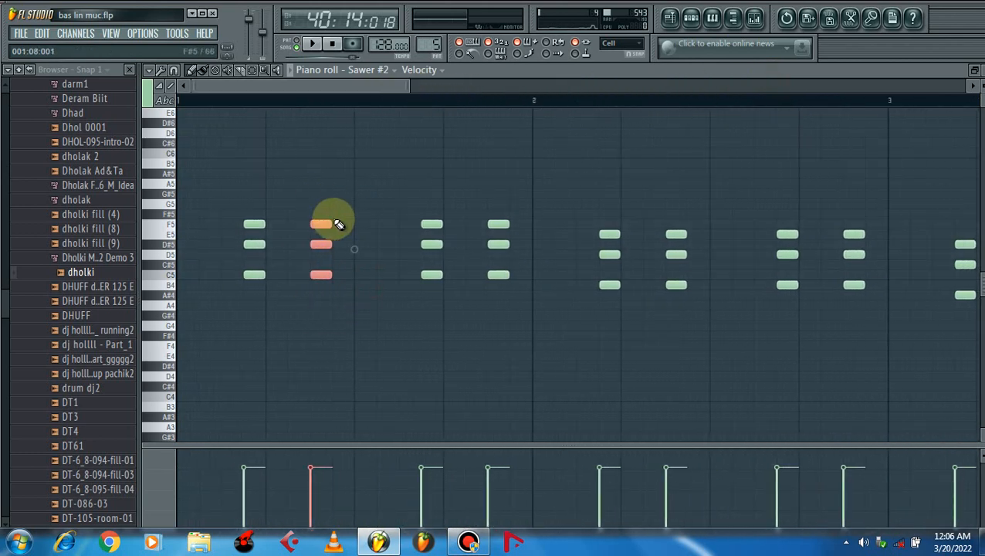
drag(538, 301, 469, 207)
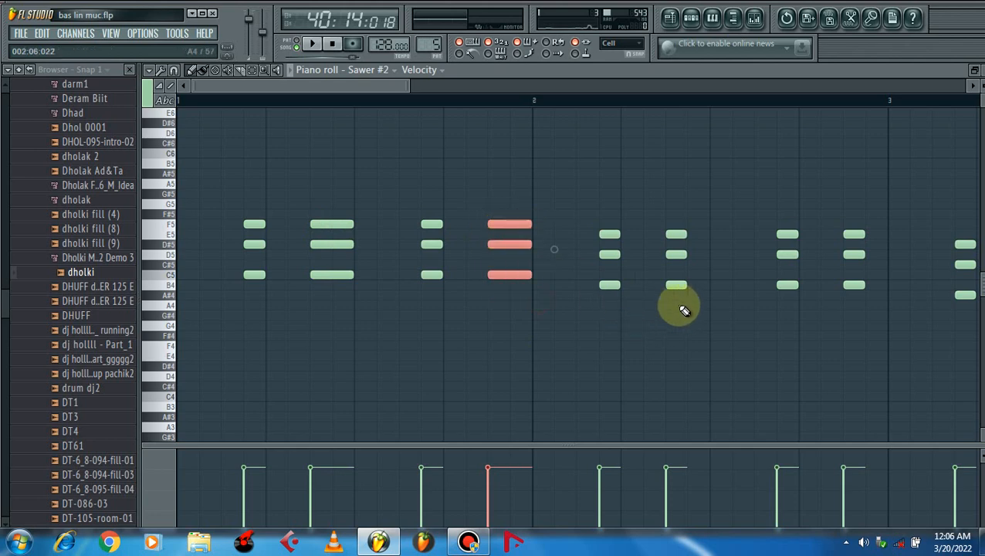
drag(716, 318, 669, 224)
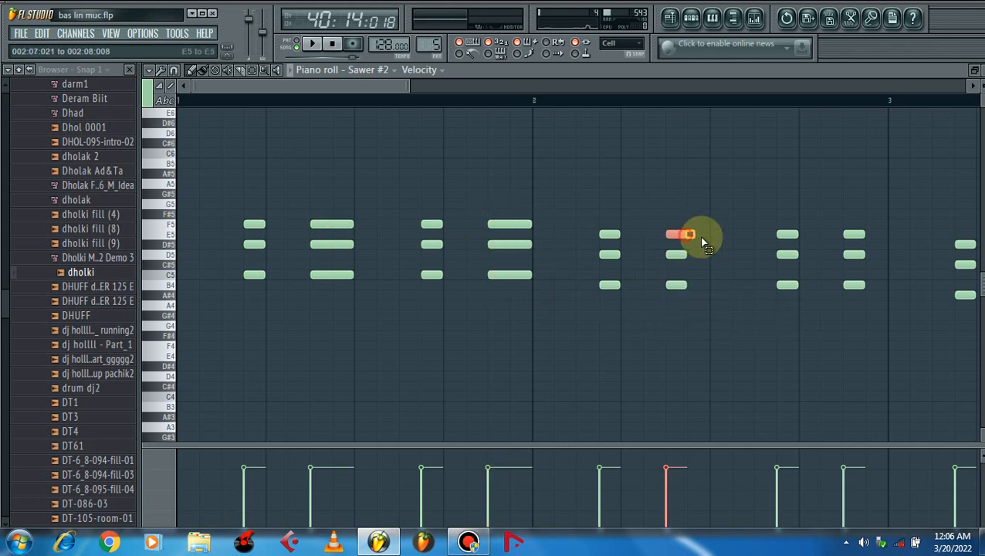
drag(716, 328, 708, 234)
drag(890, 322, 893, 232)
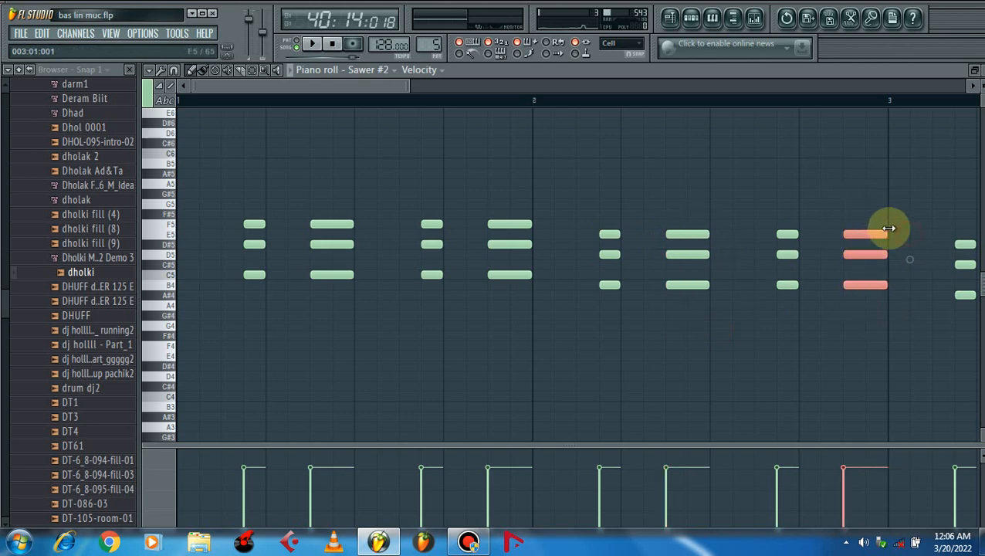
Lengthen the second and fourth chords in bars 3 and 4 of Pattern 5 to two steps each during playback.
drag(409, 91, 686, 93)
key(space)
mouse_move(660, 321)
mouse_down()
mouse_move(626, 220)
mouse_move(632, 243)
mouse_move(652, 243)
mouse_move(641, 244)
mouse_up()
mouse_move(578, 304)
mouse_down()
mouse_move(546, 245)
mouse_move(569, 244)
mouse_up()
click(734, 301)
drag(733, 302, 725, 234)
drag(800, 301, 772, 204)
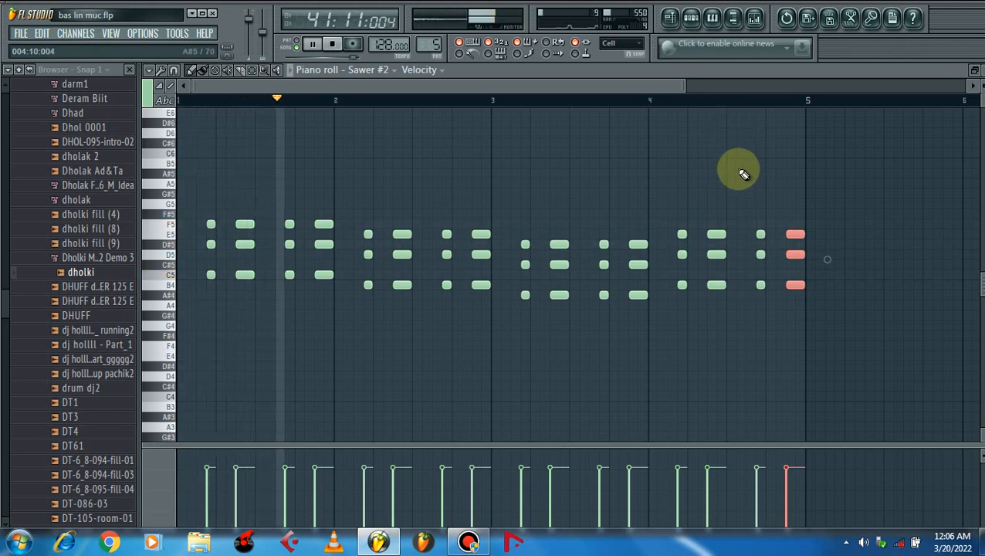
Compare playback of the original arrangement near bar 39 with the rebuilt section from bar 41.
click(672, 17)
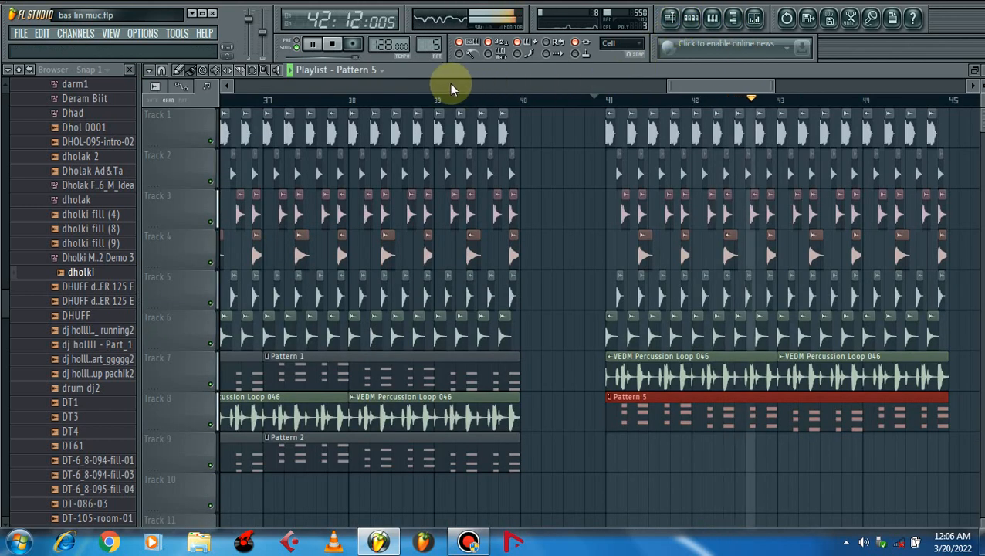
click(427, 102)
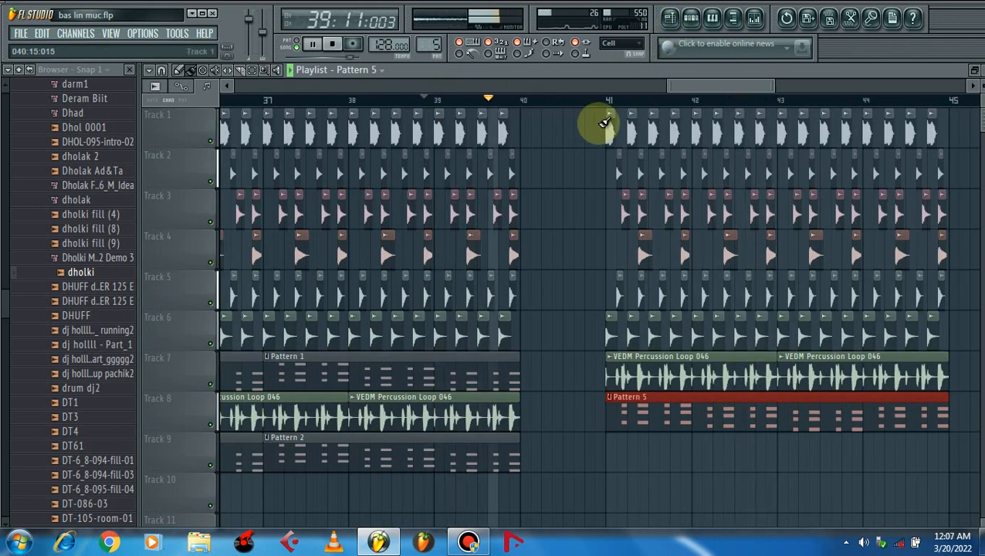
click(608, 102)
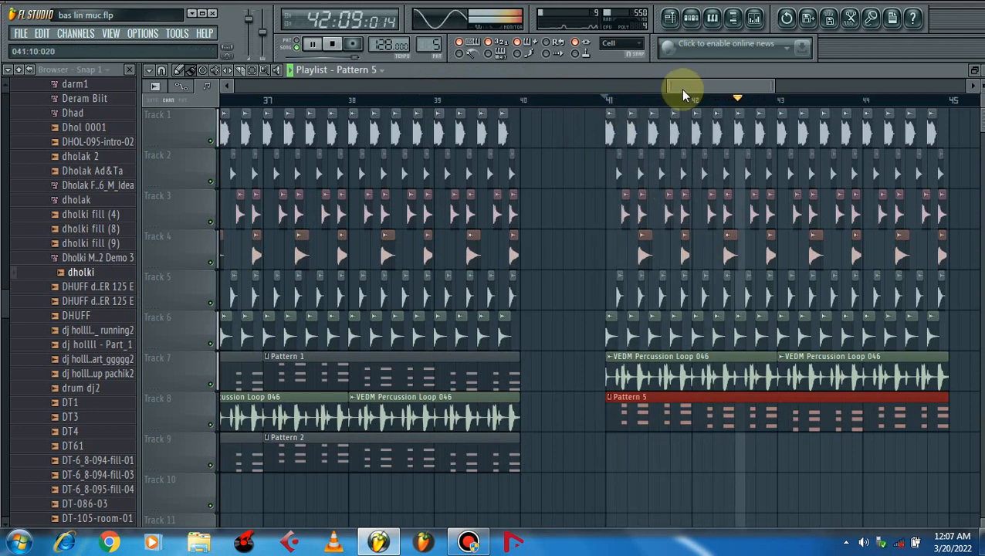
Solo Track 8, transpose all of Pattern 5's chords up three semitones, and play them.
right_click(210, 424)
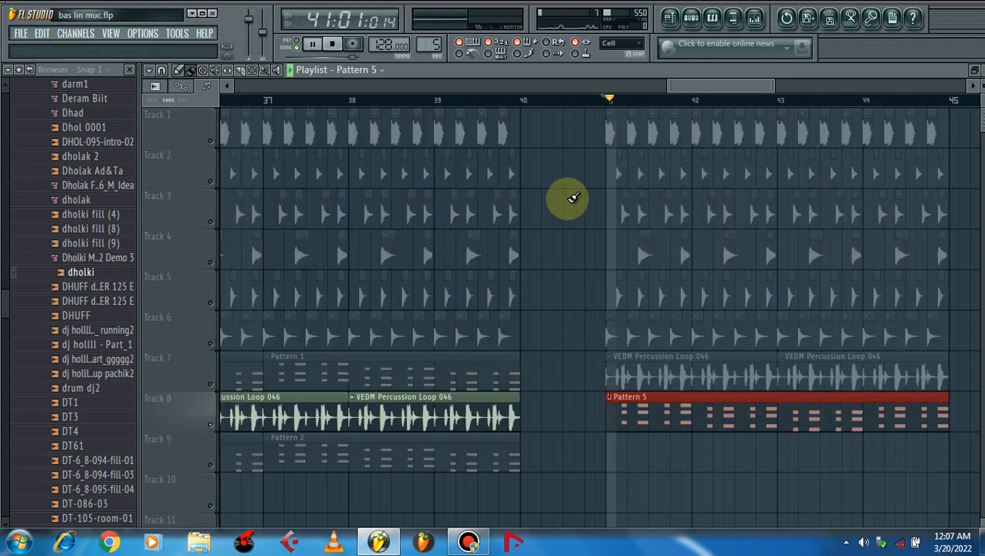
double_click(717, 413)
drag(585, 87, 489, 89)
drag(200, 88, 190, 88)
drag(824, 378, 177, 174)
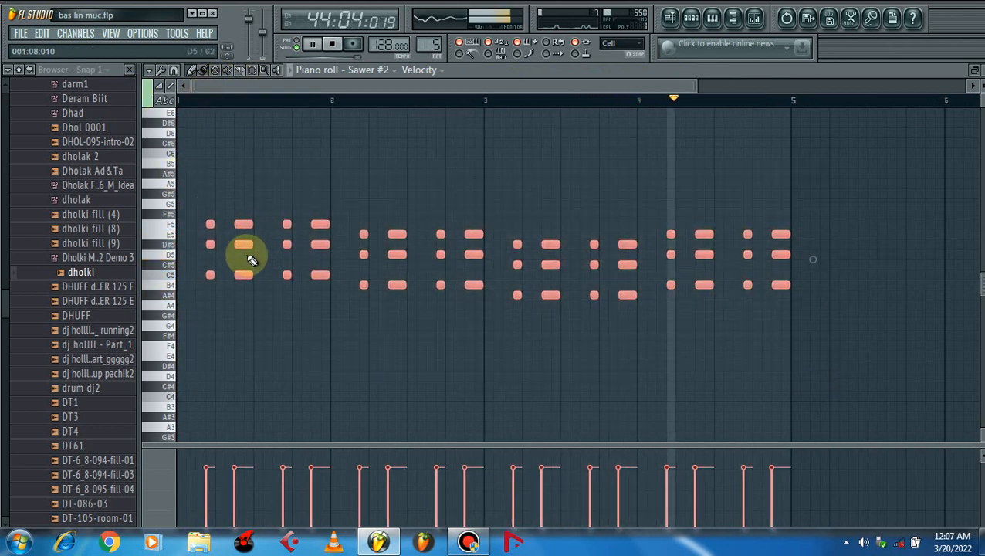
drag(243, 246, 243, 210)
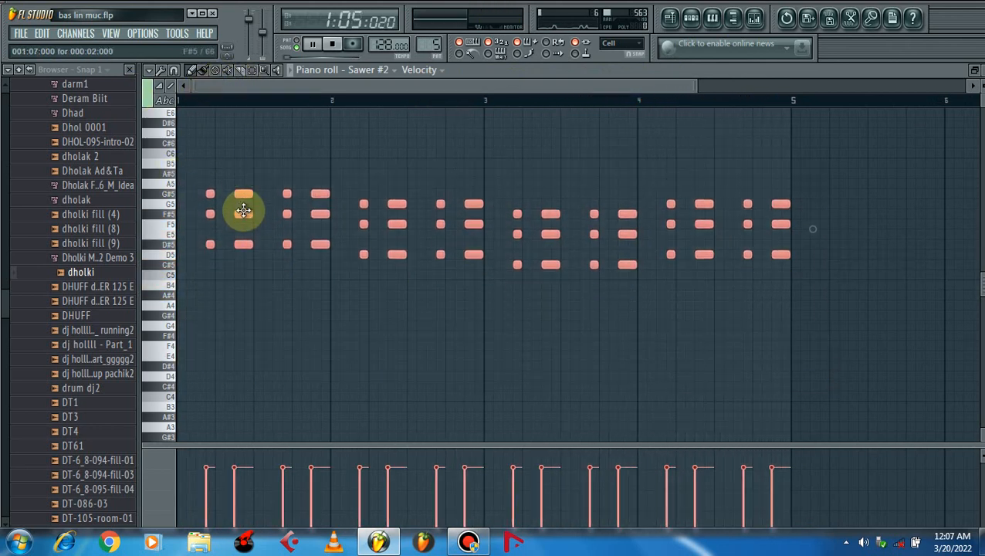
key(space)
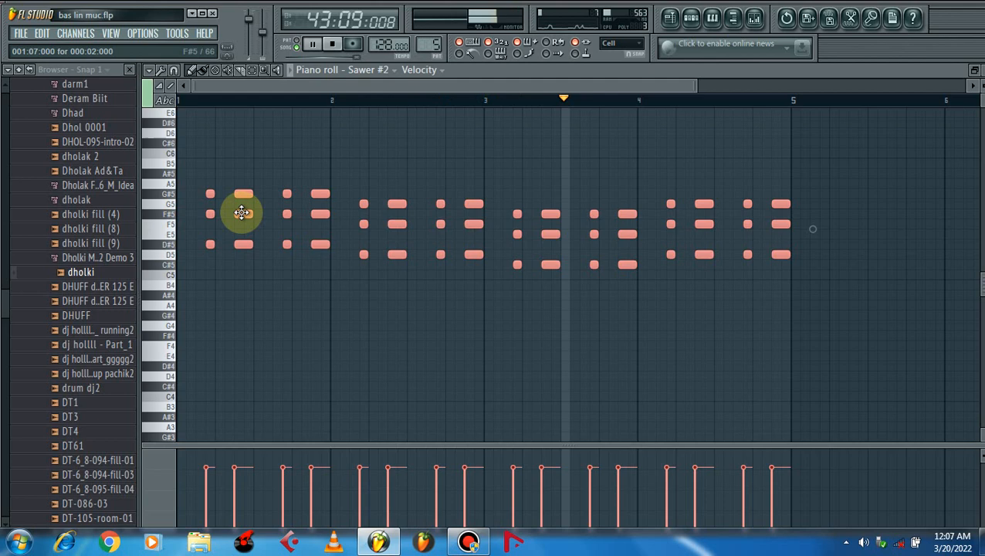
Raise the top notes of Pattern 5's chords one semitone in all four bars: A5, G#5, G5 and G#5.
click(282, 147)
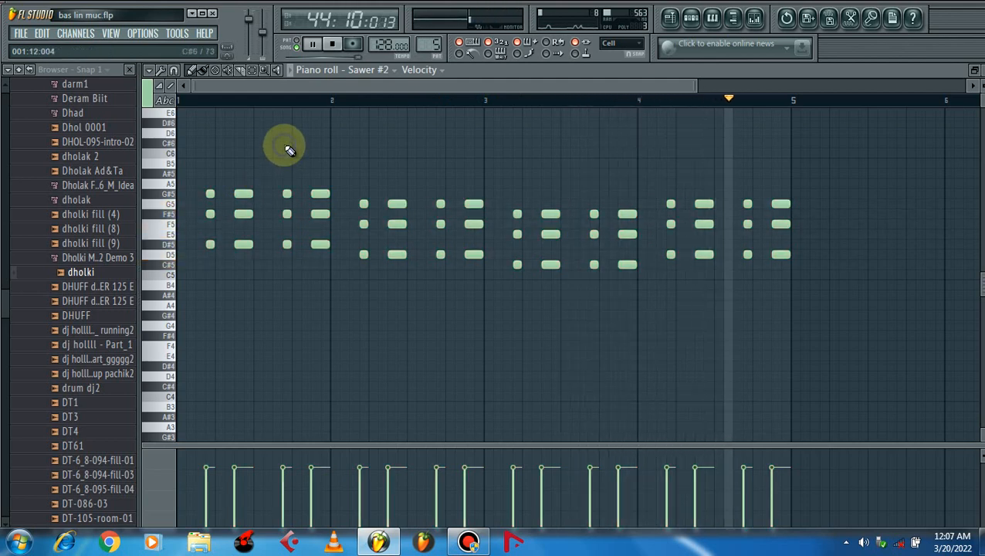
click(810, 203)
drag(773, 197, 629, 188)
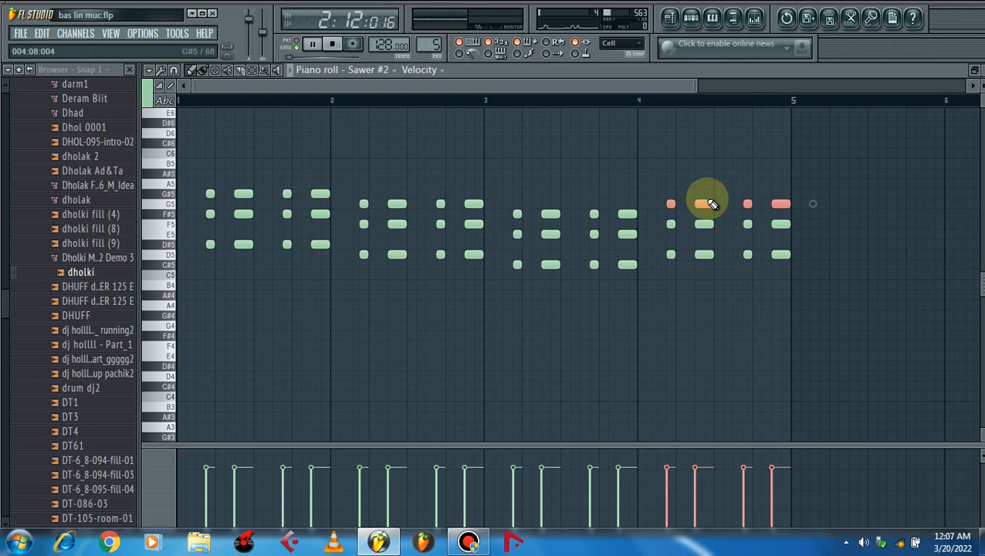
drag(706, 191, 398, 193)
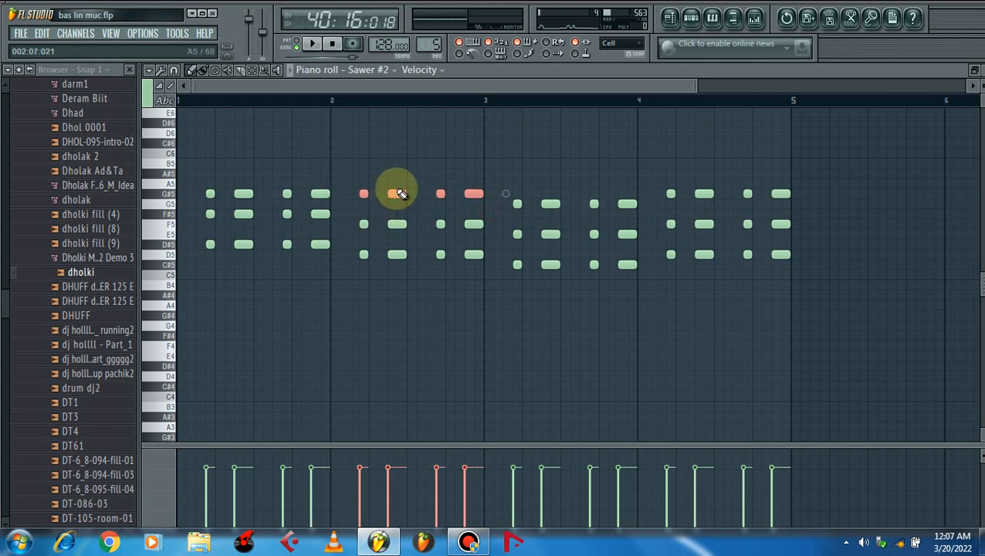
drag(326, 207, 249, 181)
Play the revised chords, end Track 8's solo, and listen to the rebuilt section with all tracks.
key(space)
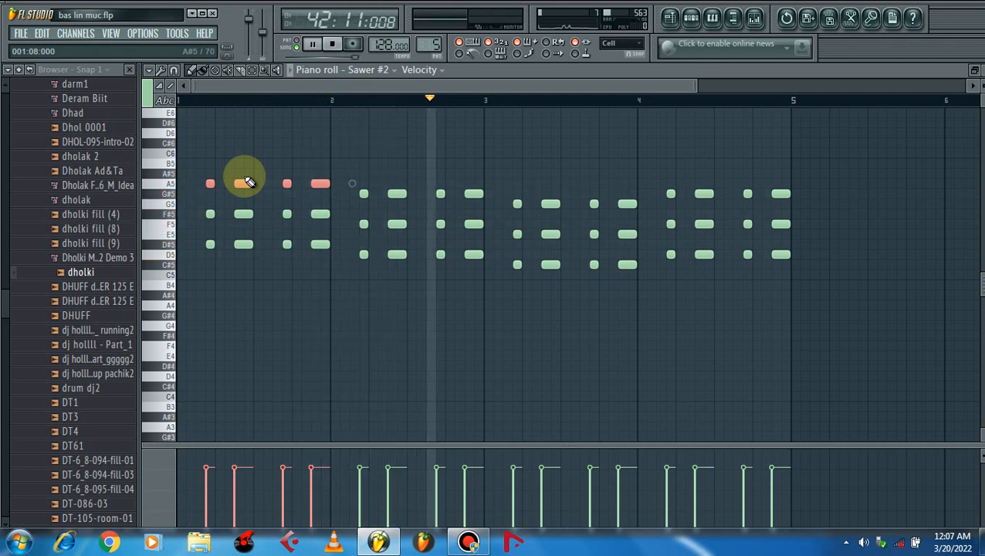
click(673, 24)
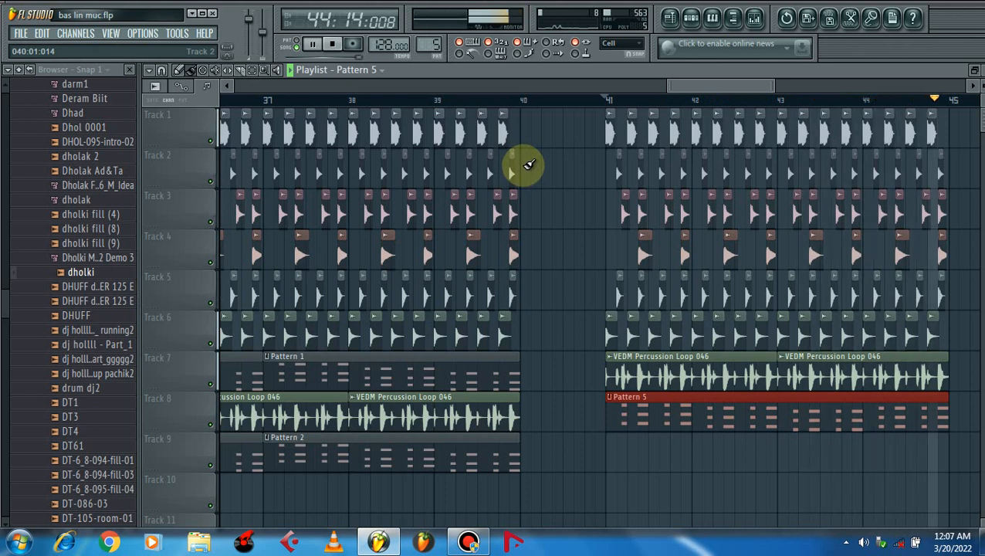
key(space)
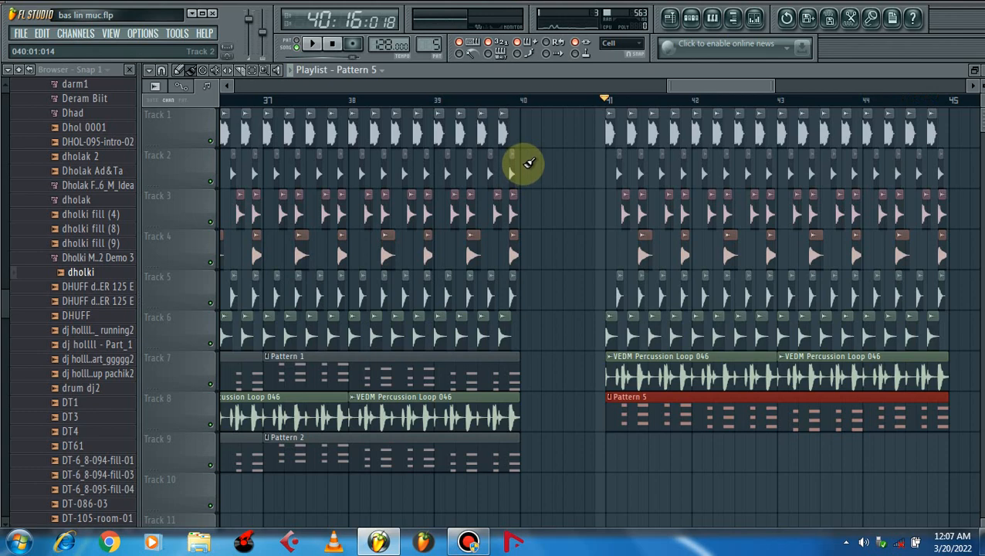
Open the Sawer #2 synth and play test notes with its MC Rock Lite program.
click(690, 19)
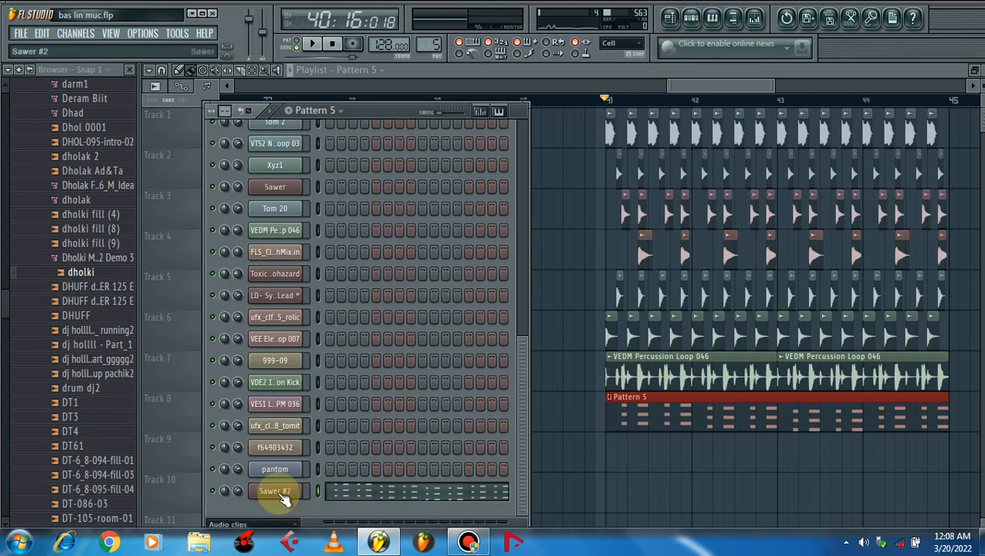
click(279, 493)
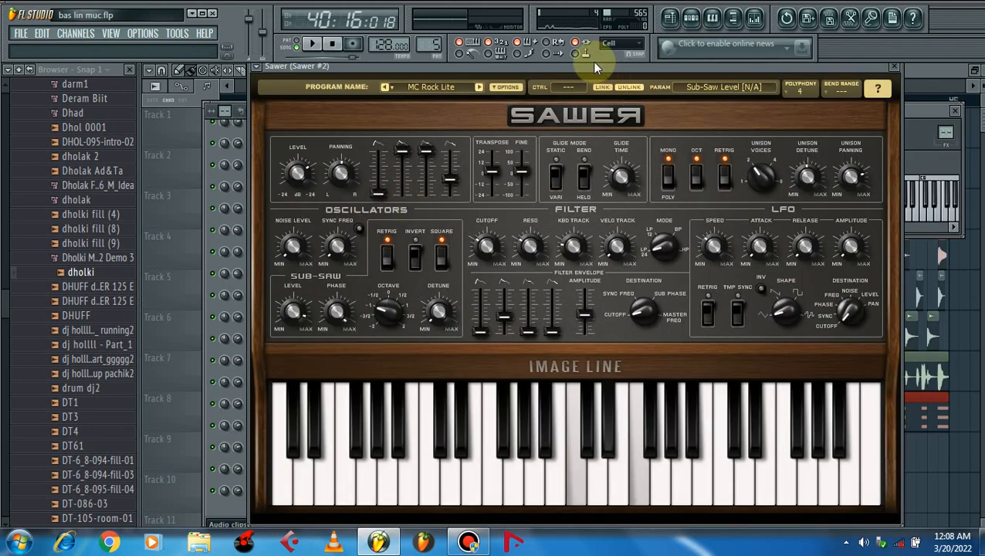
drag(588, 67, 546, 86)
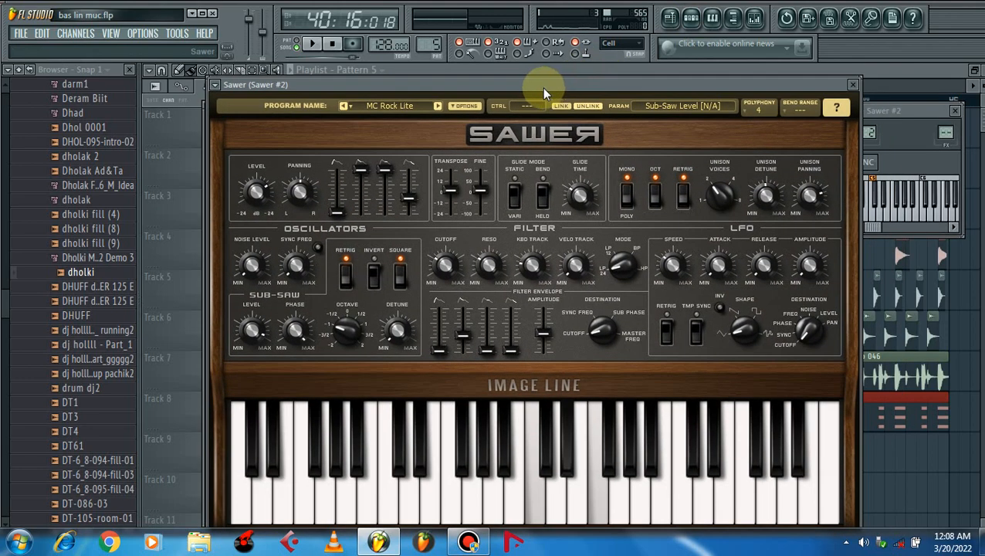
key(n)
key(q)
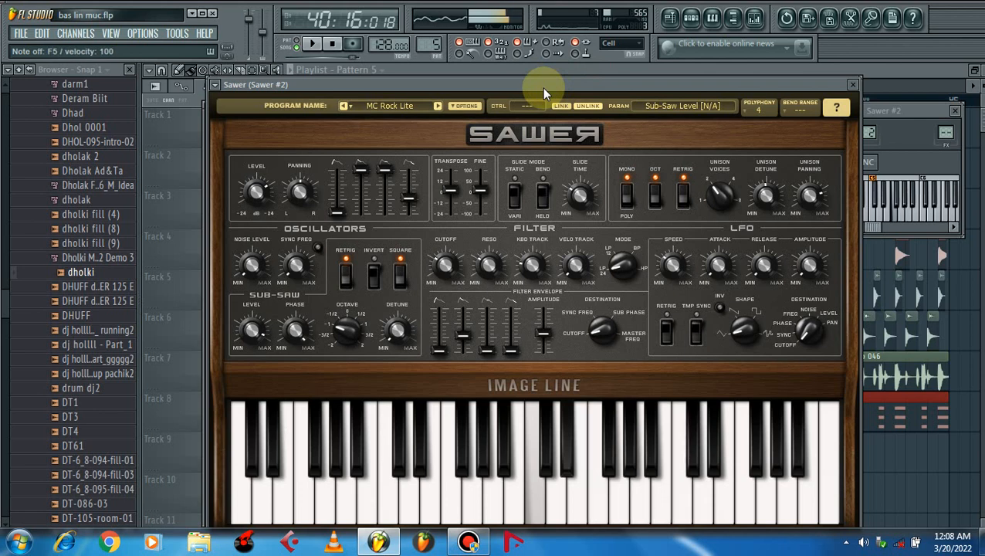
drag(586, 84, 600, 66)
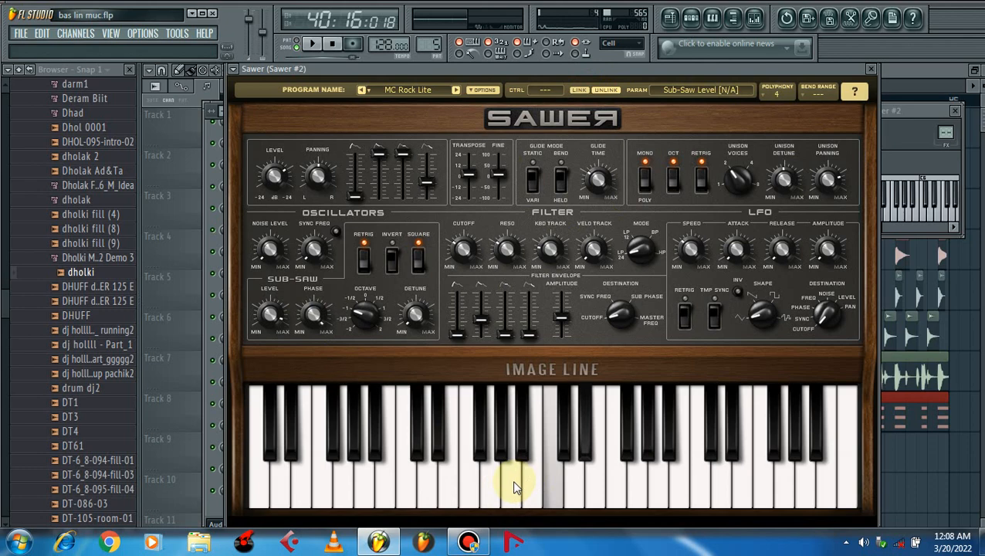
drag(560, 68, 549, 79)
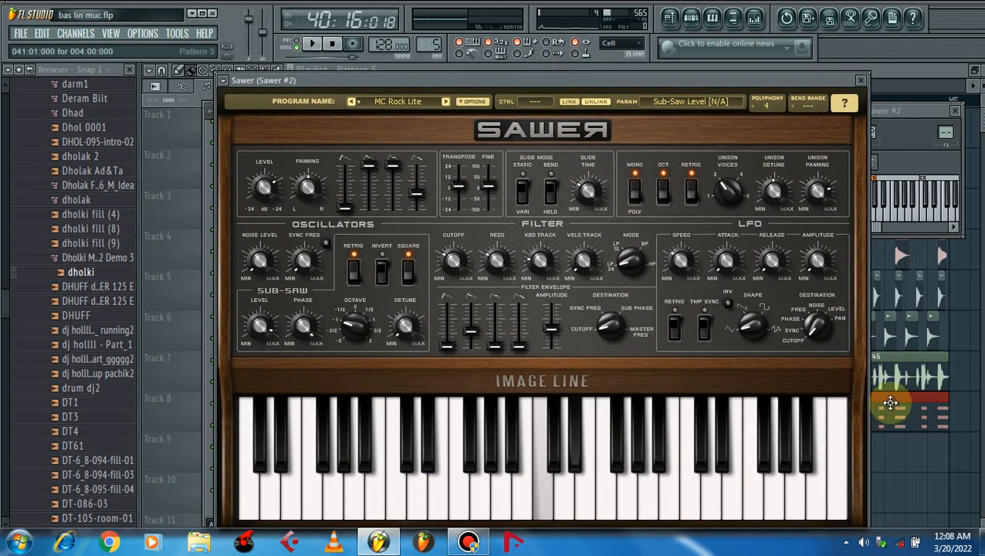
drag(553, 76, 553, 72)
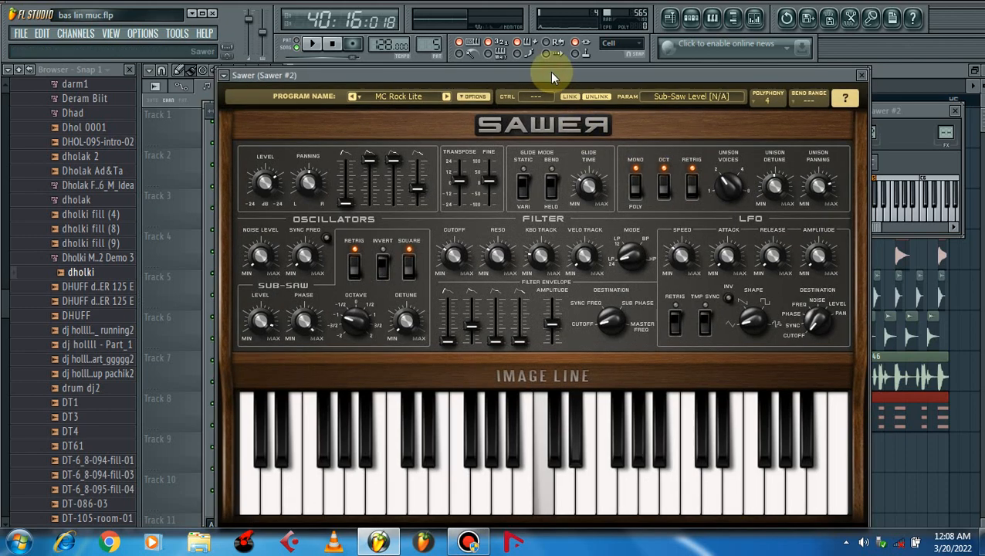
drag(553, 75, 562, 92)
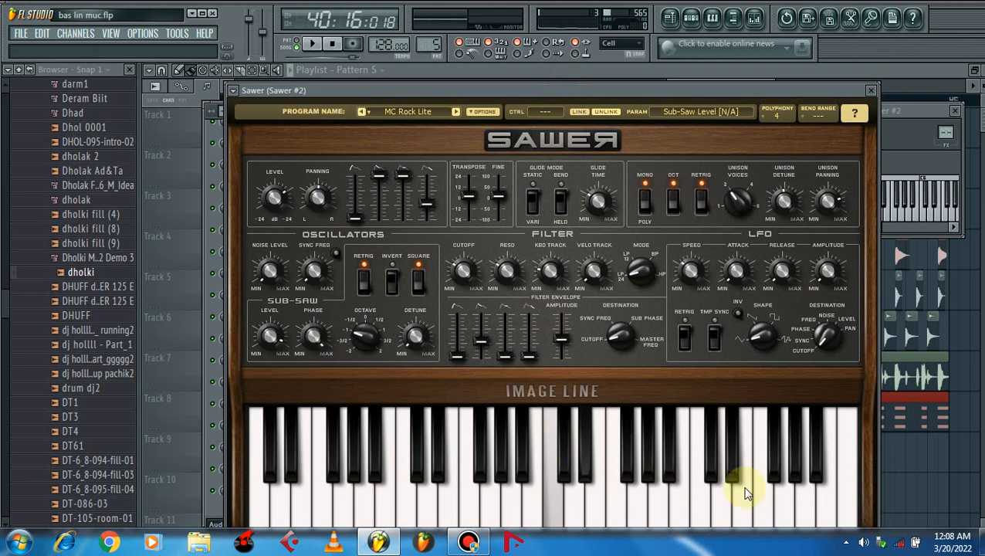
click(413, 264)
click(539, 244)
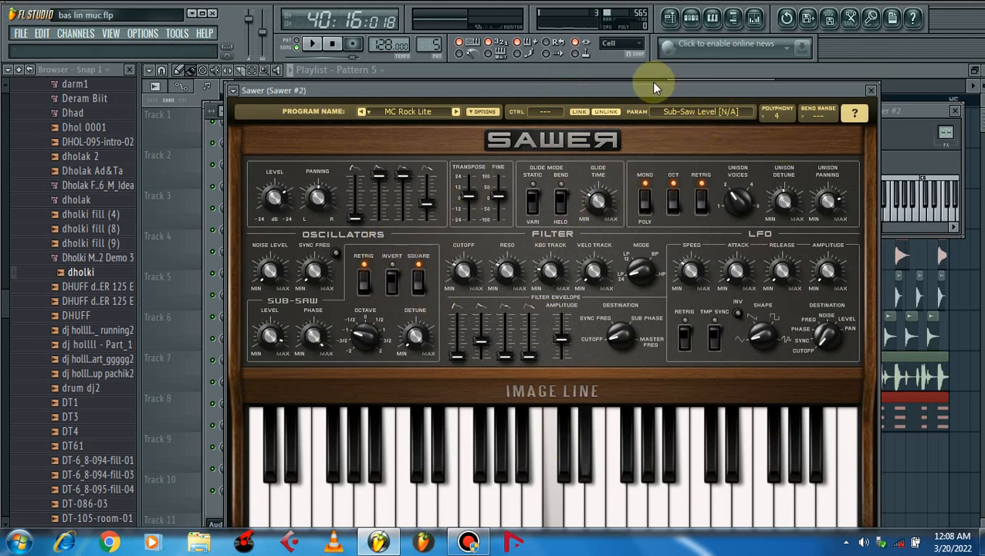